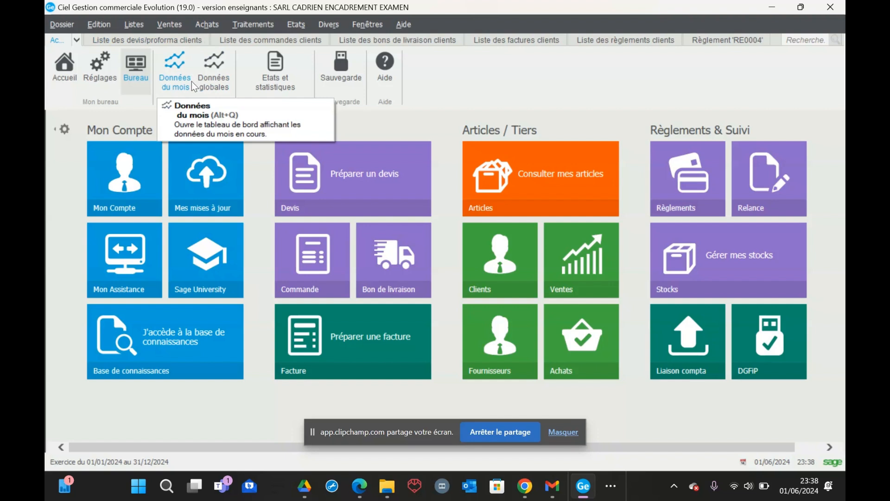
# Create a new sales quote (devis) for the client ABC PRO
pyautogui.click(170, 25)
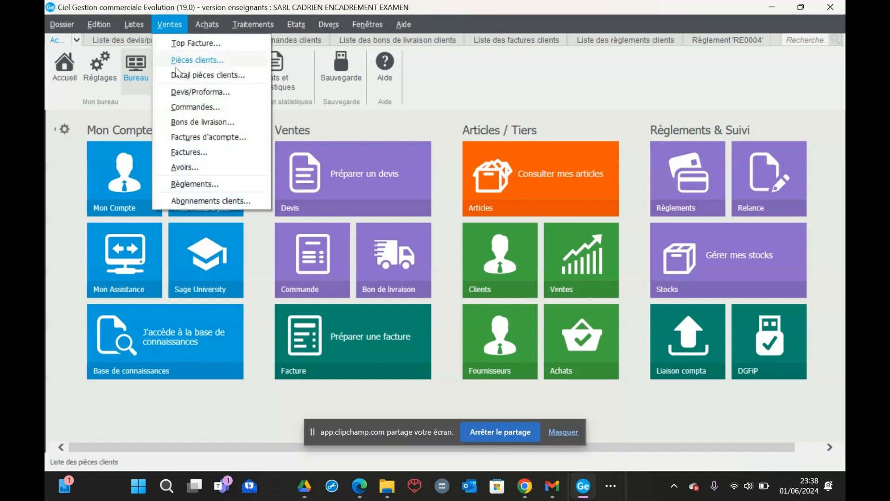
pyautogui.click(200, 93)
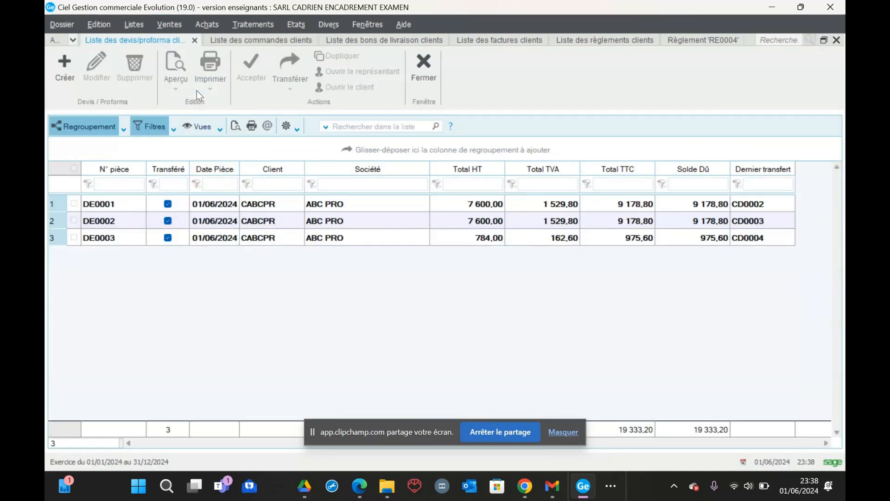
pyautogui.click(65, 62)
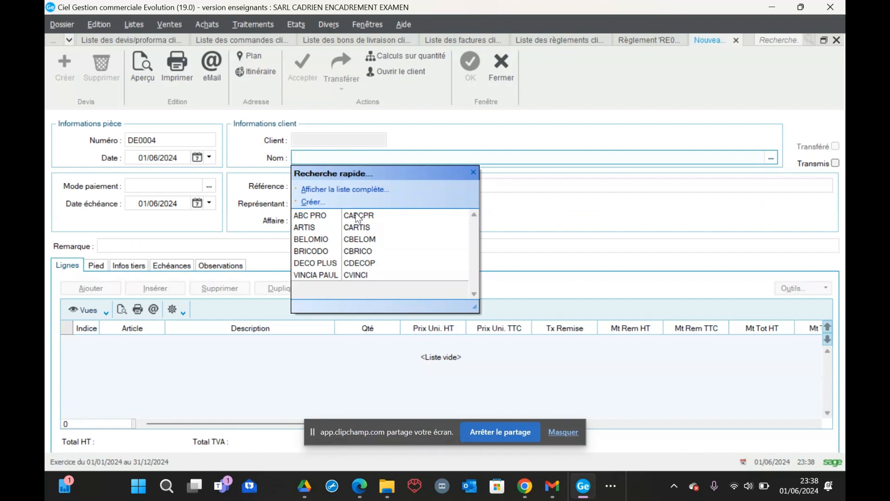
pyautogui.click(360, 217)
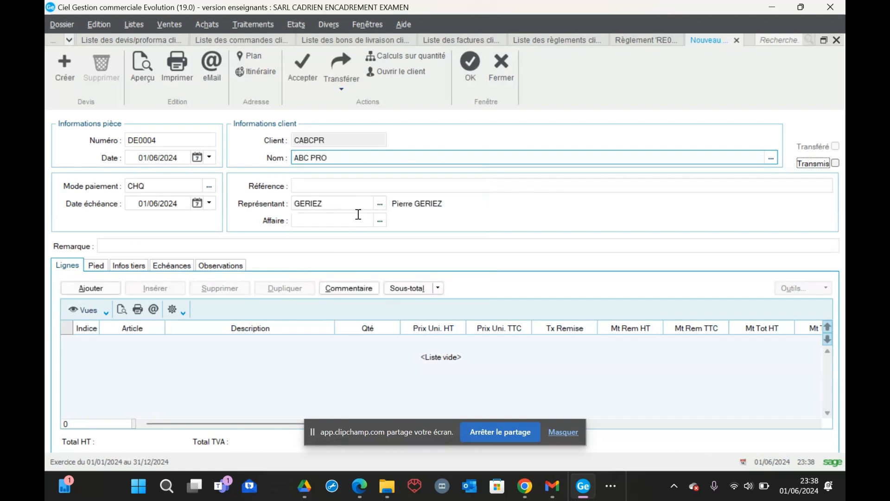
# Set the quote's payment method to CB1, Carte bleue
pyautogui.click(210, 186)
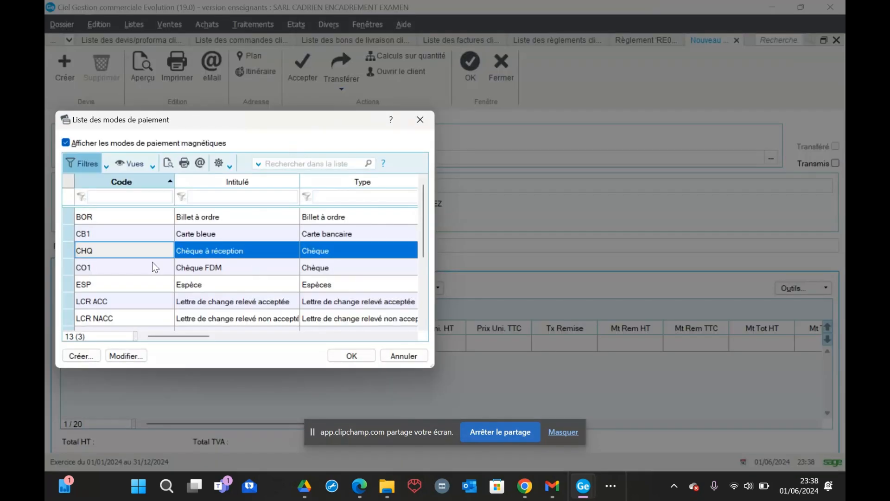
pyautogui.click(193, 234)
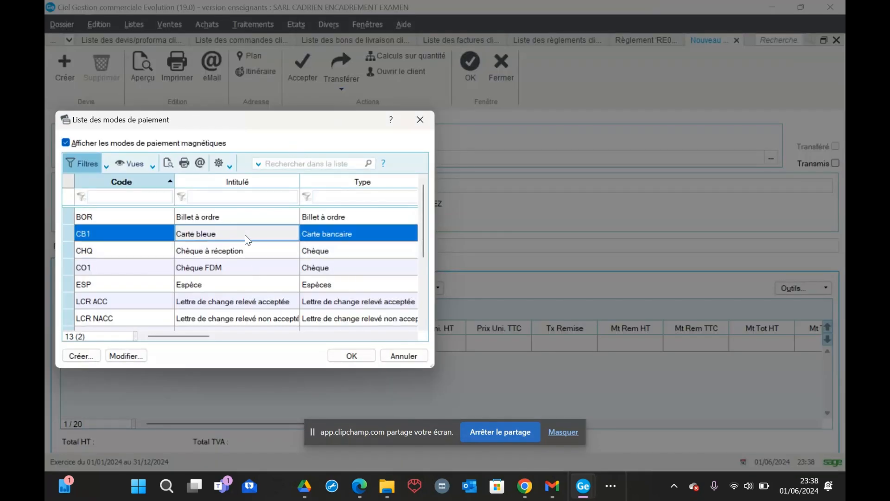
pyautogui.click(352, 356)
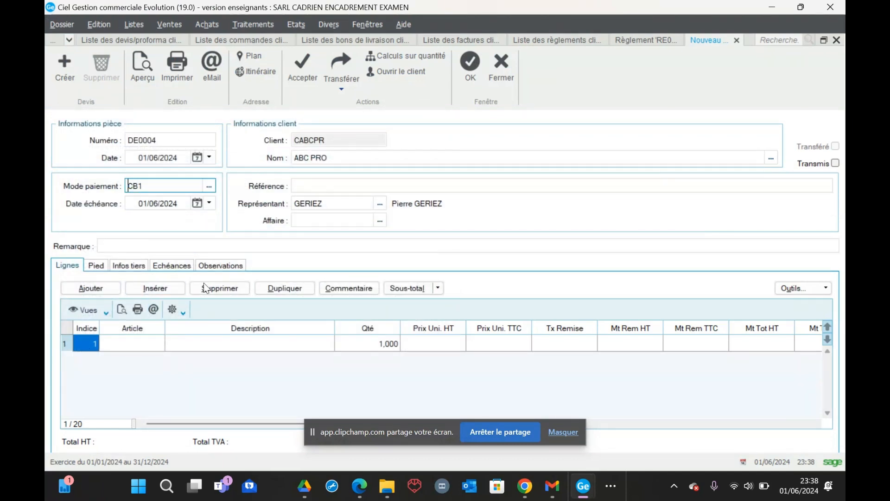
# Add the article CARDOU-3045 (Cadre CARDOU 30X45) to the first quote line, accepting the insufficient stock
pyautogui.click(136, 343)
pyautogui.click(156, 344)
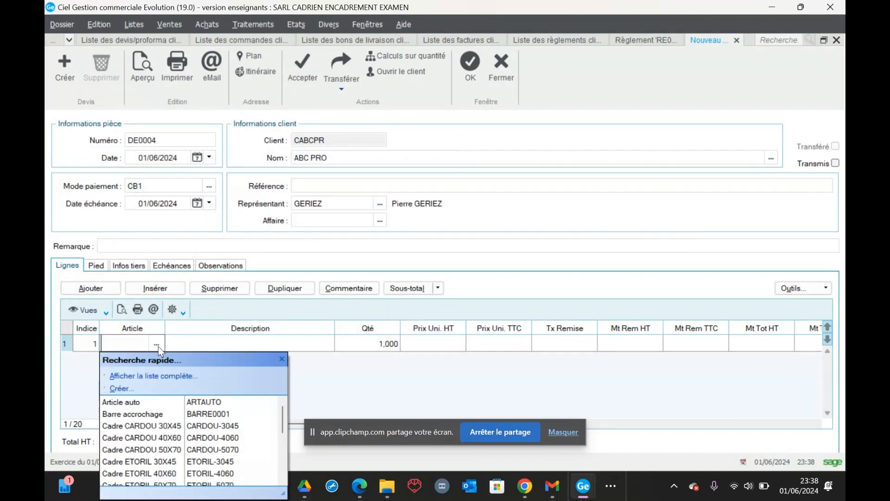
pyautogui.click(150, 425)
pyautogui.click(266, 344)
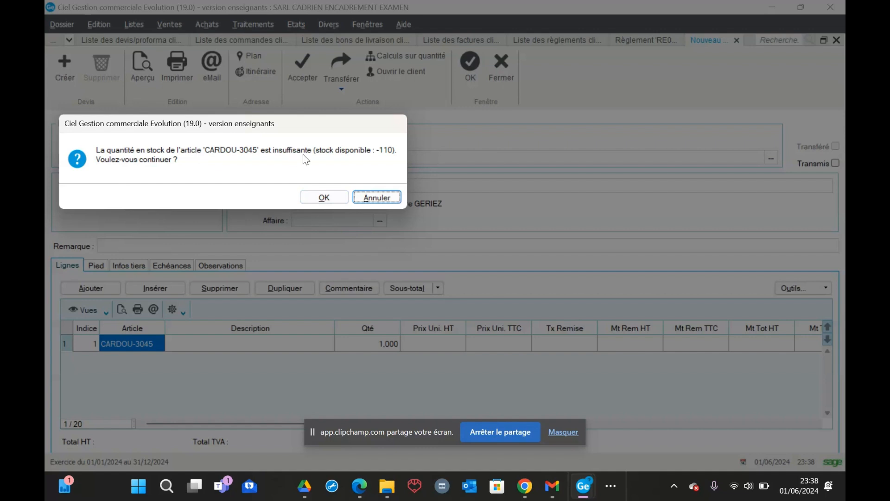
pyautogui.click(324, 197)
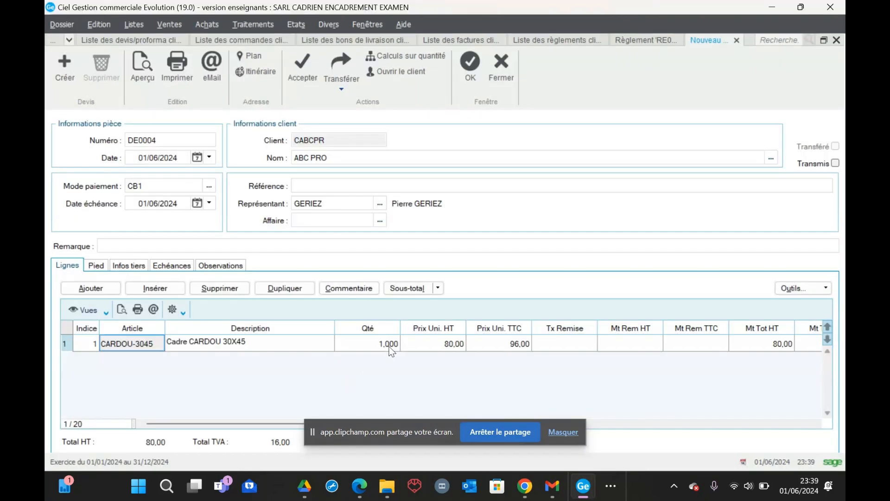
# Set the quantity of the CARDOU-3045 line to 15, accepting the insufficient stock
pyautogui.click(382, 344)
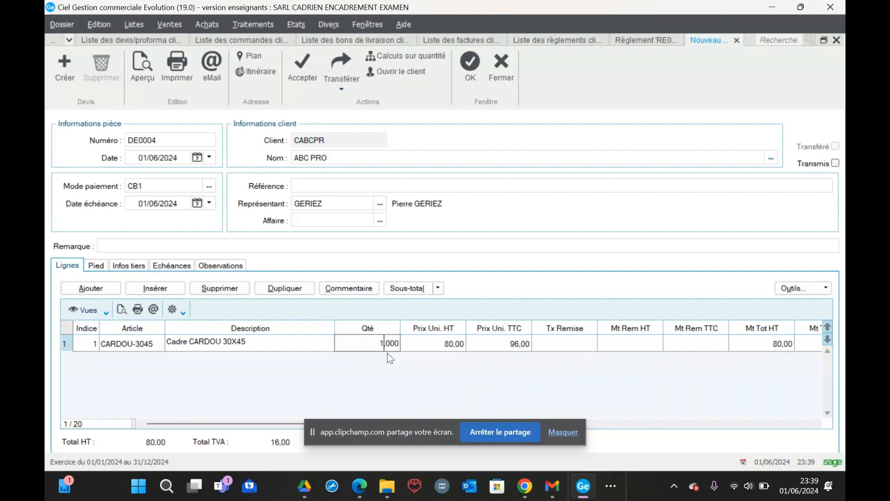
pyautogui.press('capslock')
pyautogui.write('5')
pyautogui.press('Return')
pyautogui.click(324, 197)
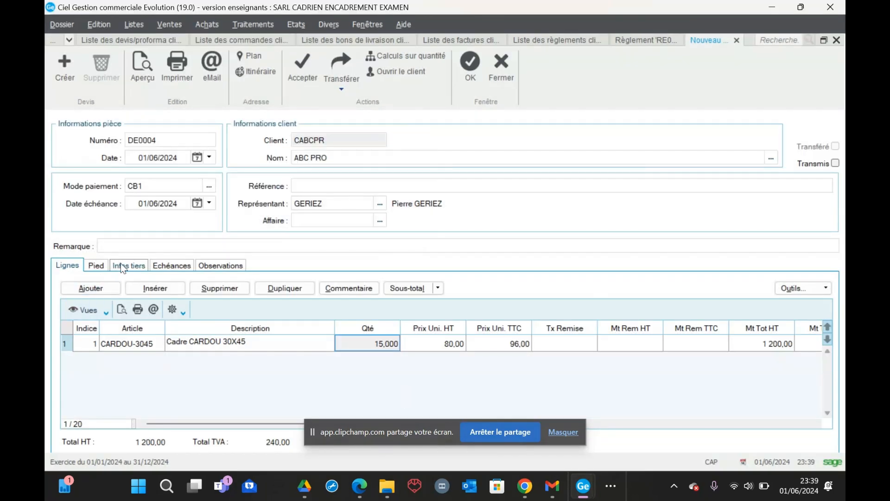
# In the quote's footer details, set a global discount rate of 2% and a taxable shipping charge (Port Soumis) of 29
pyautogui.click(97, 267)
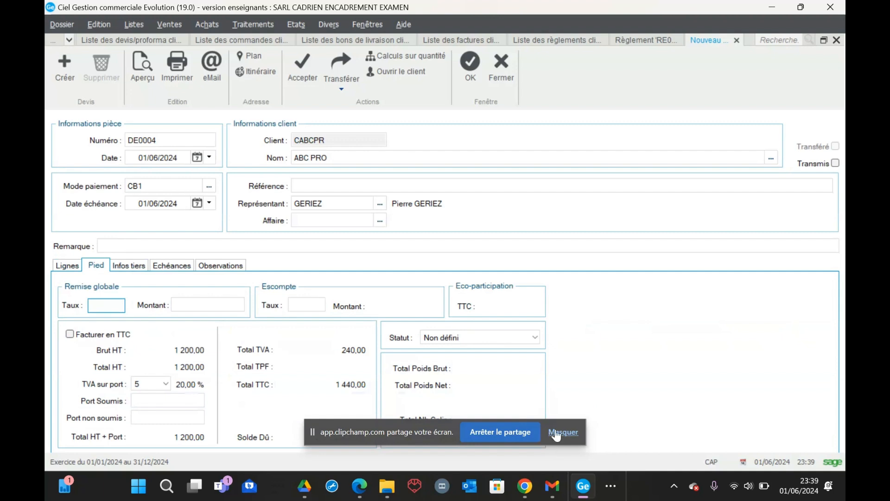
pyautogui.click(556, 432)
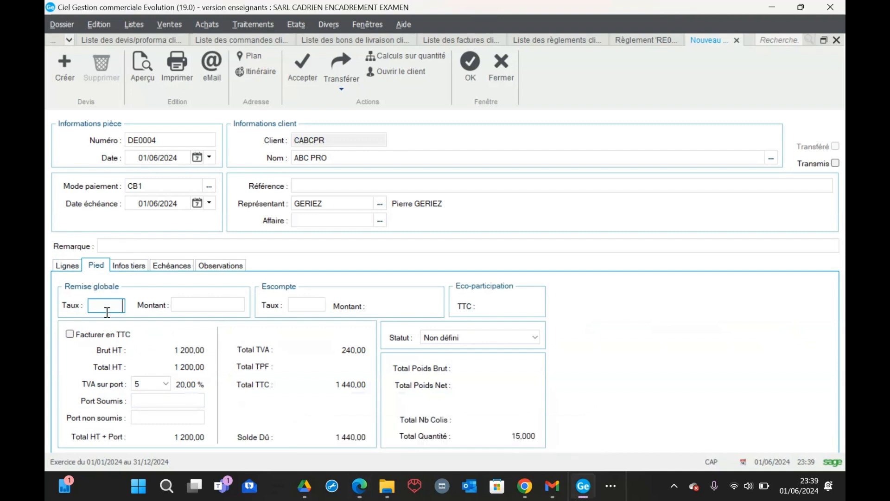
pyautogui.click(105, 304)
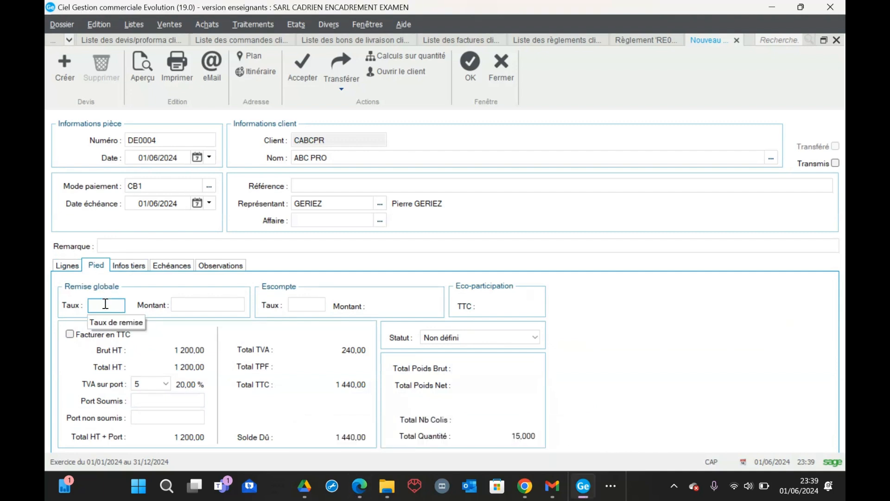
pyautogui.write('2')
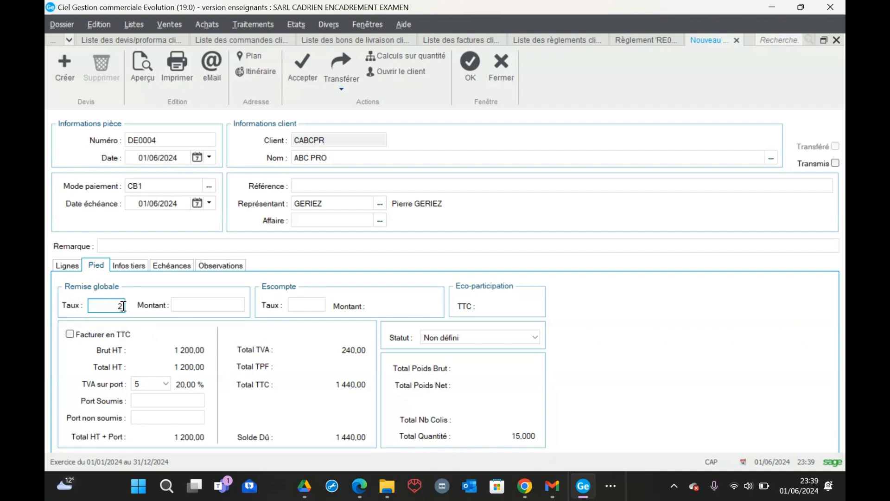
pyautogui.click(213, 304)
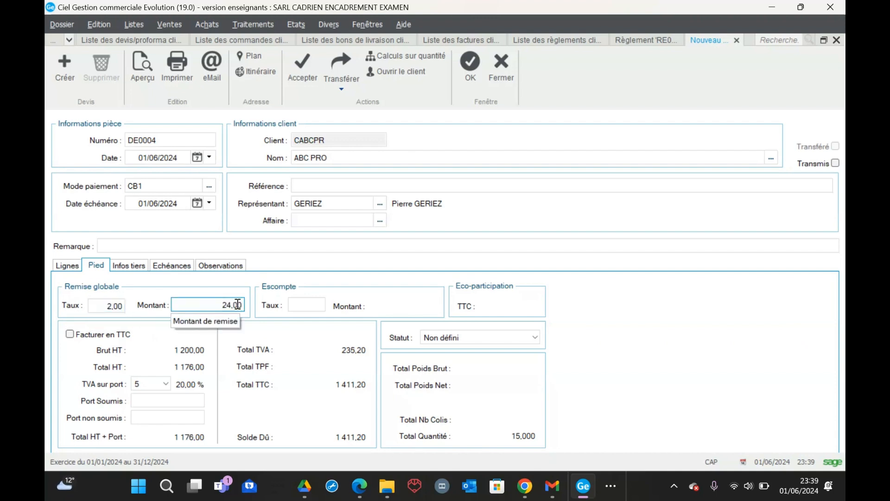
pyautogui.click(133, 402)
pyautogui.write('29')
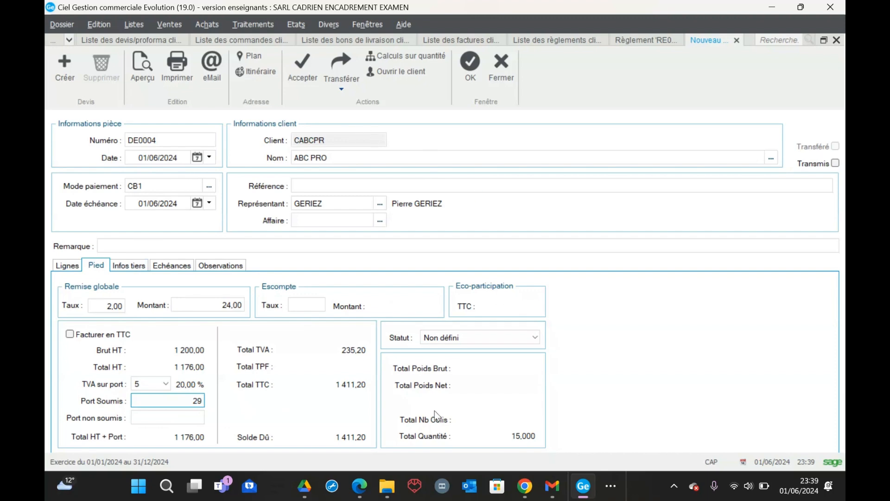
# Save the new quote and preview it with the "Format A4 avec logo" layout
pyautogui.click(143, 71)
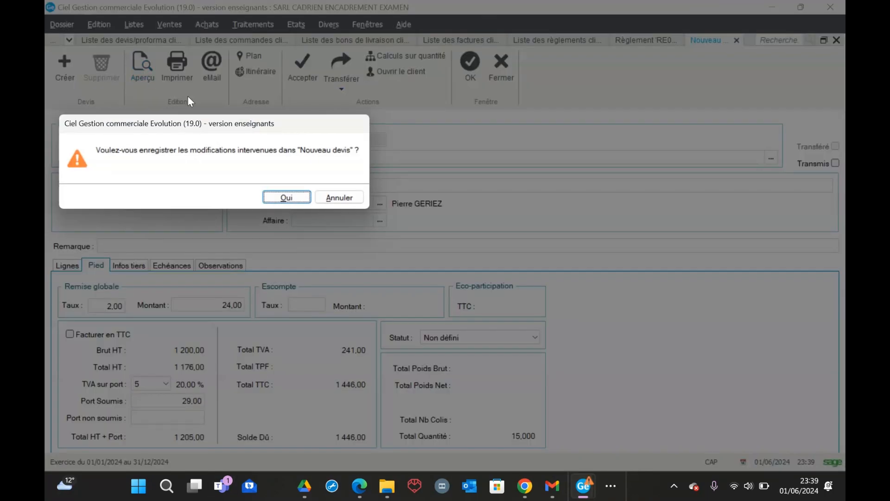
pyautogui.click(288, 198)
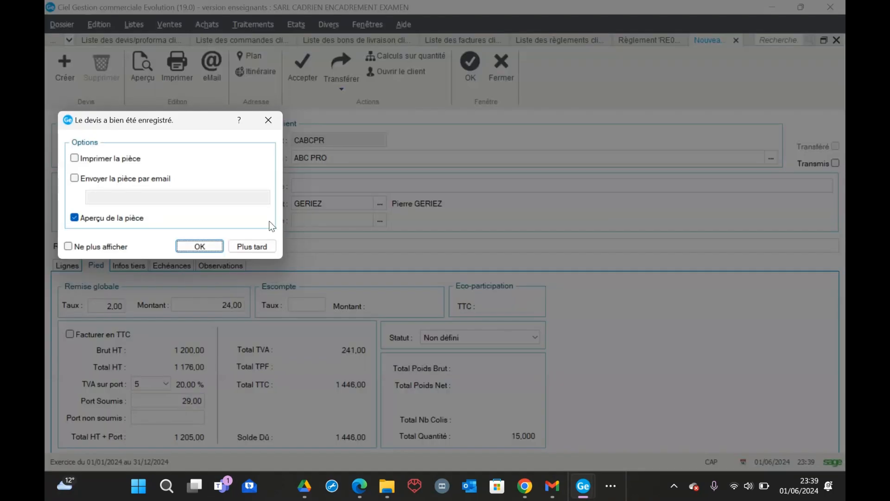
pyautogui.click(199, 247)
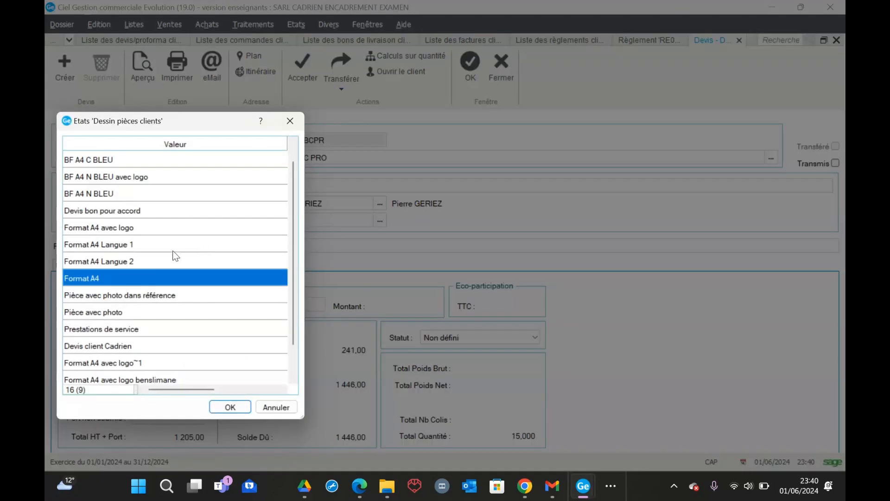
pyautogui.click(100, 228)
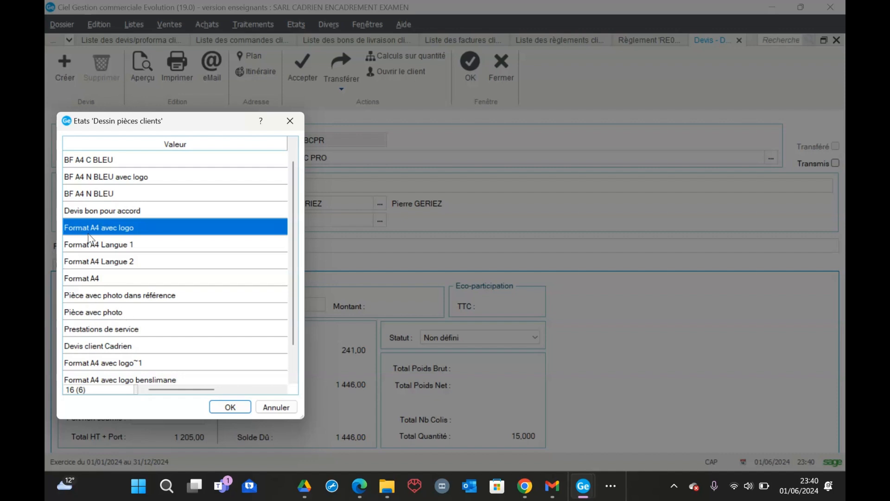
pyautogui.click(231, 407)
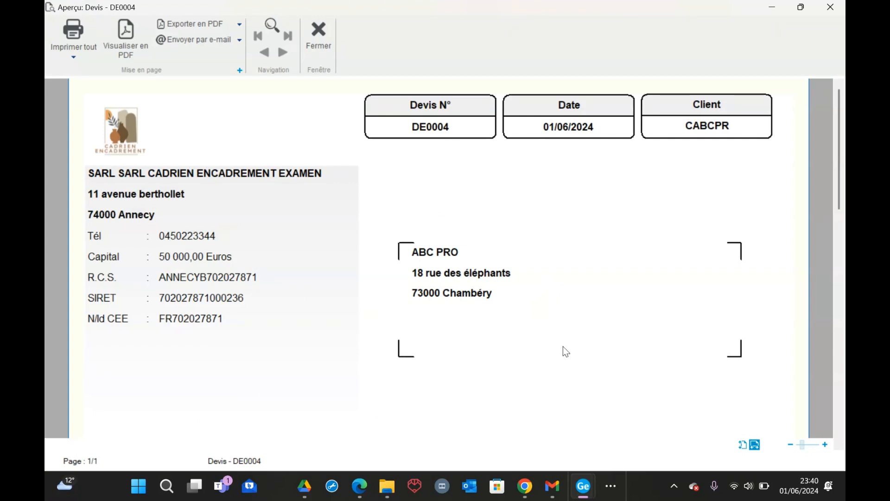
# Review the previewed quote down to its totals and as a PDF, returning to the quote form
pyautogui.scroll(-10, 561, 350)
pyautogui.scroll(-2, 558, 348)
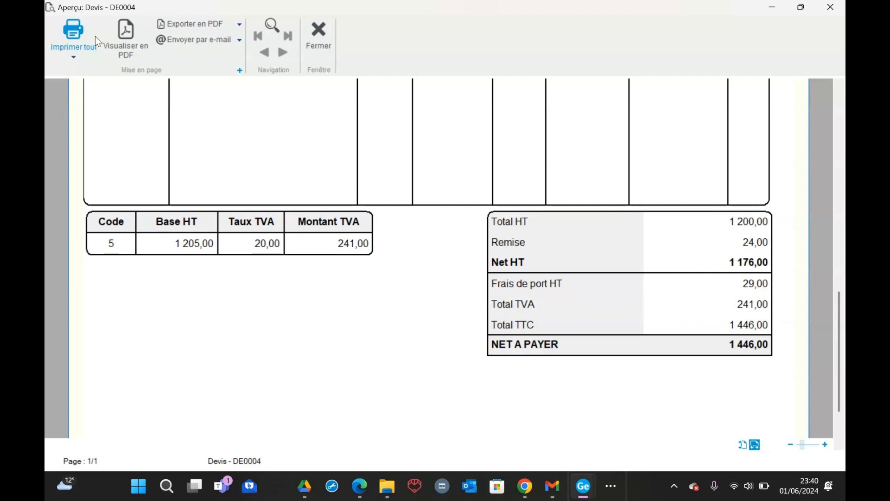
pyautogui.click(129, 42)
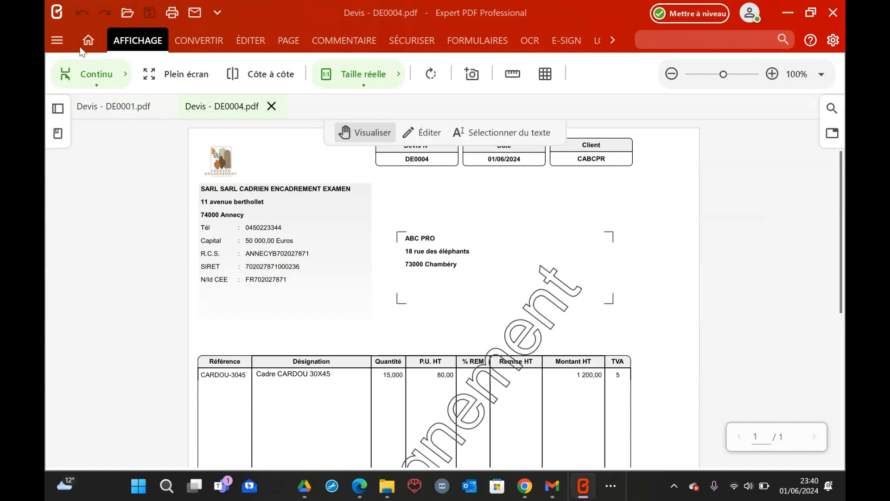
pyautogui.click(61, 38)
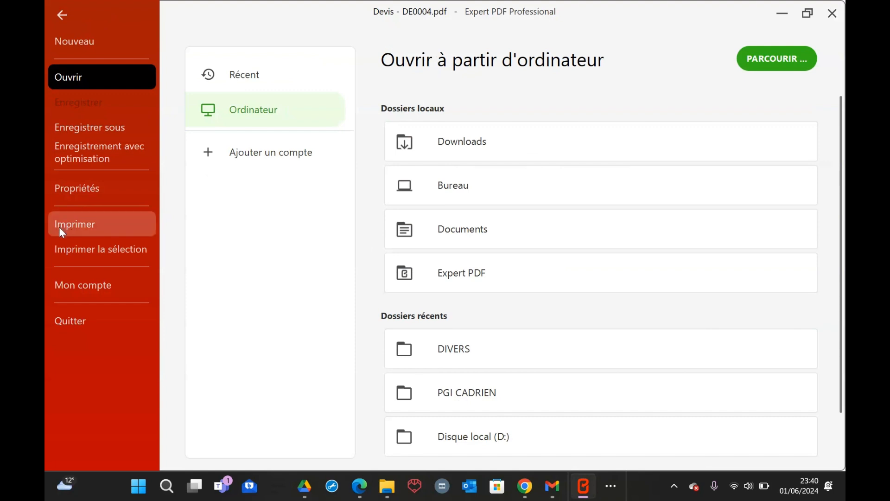
pyautogui.click(67, 16)
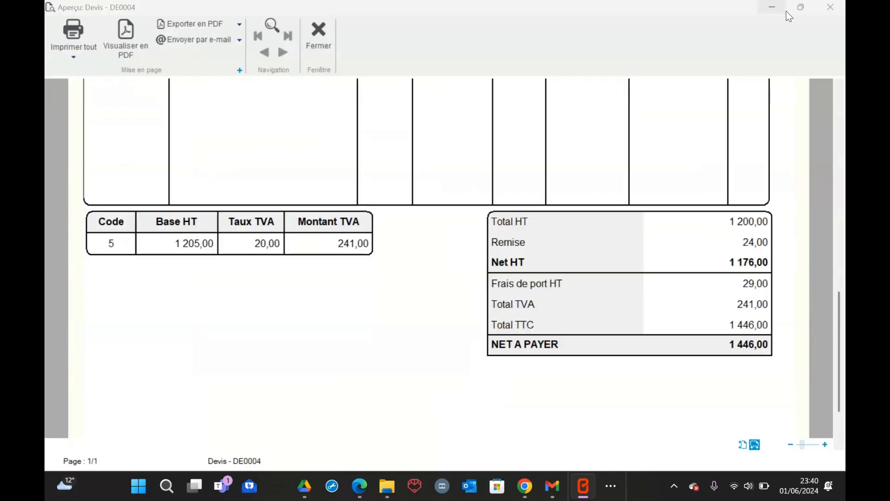
pyautogui.click(788, 13)
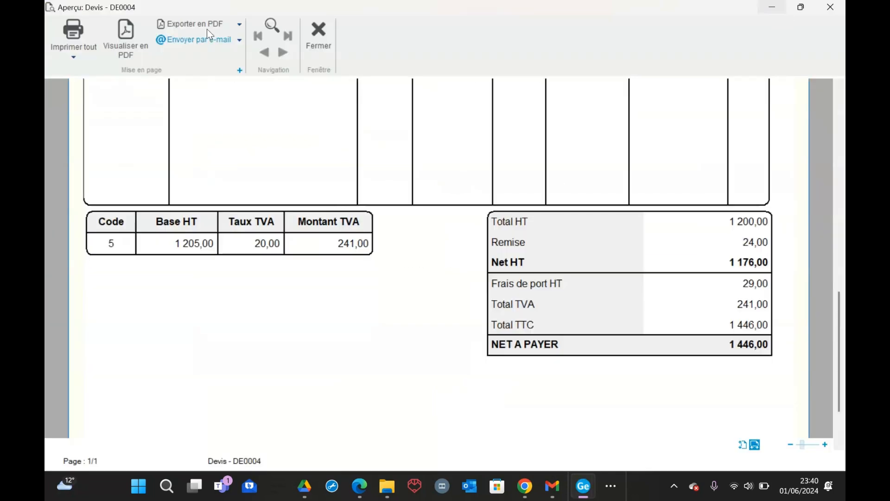
pyautogui.click(316, 29)
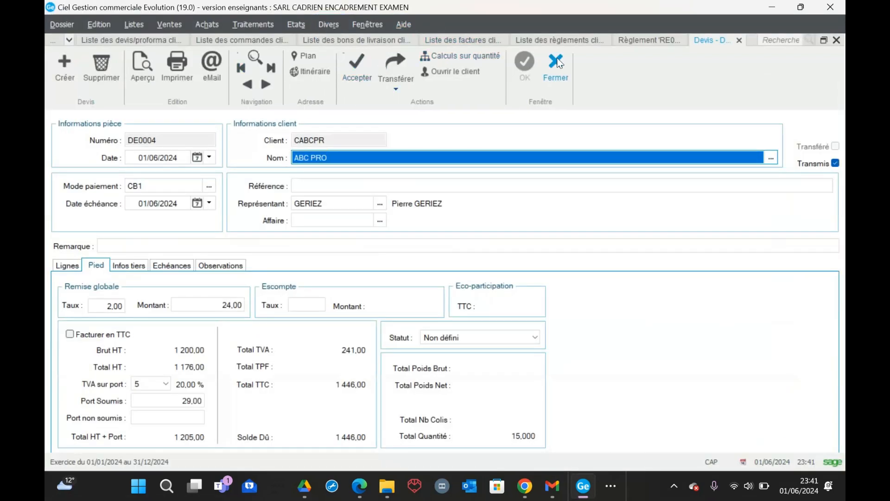
# Transfer the quote into a customer order (commande), previewing the created order with the "Format A4 avec logo" layout
pyautogui.click(396, 81)
pyautogui.click(419, 104)
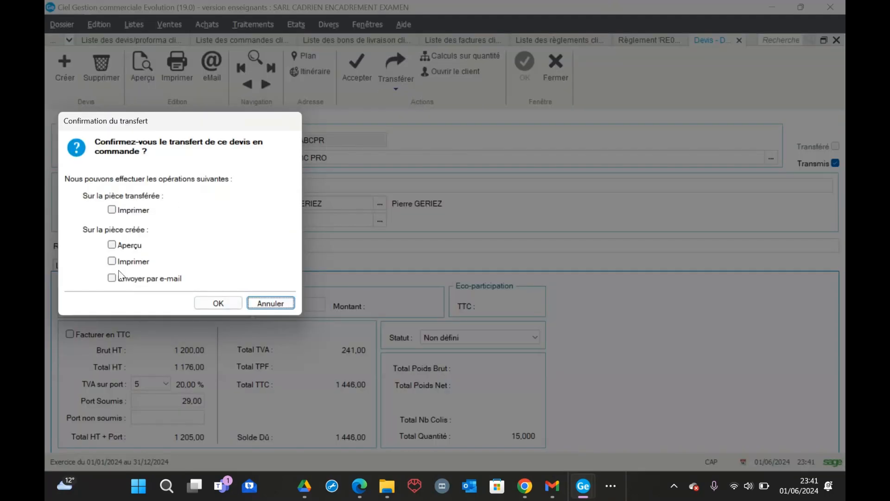
pyautogui.click(124, 248)
pyautogui.click(212, 303)
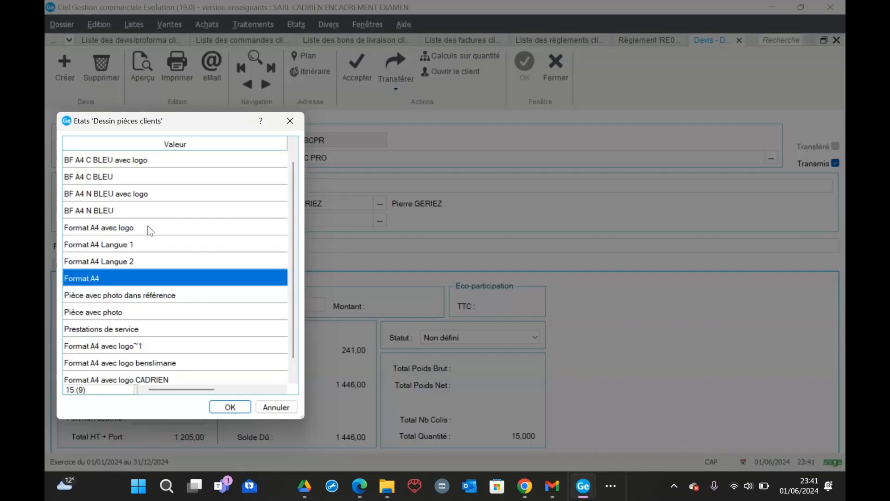
pyautogui.click(111, 228)
pyautogui.click(231, 408)
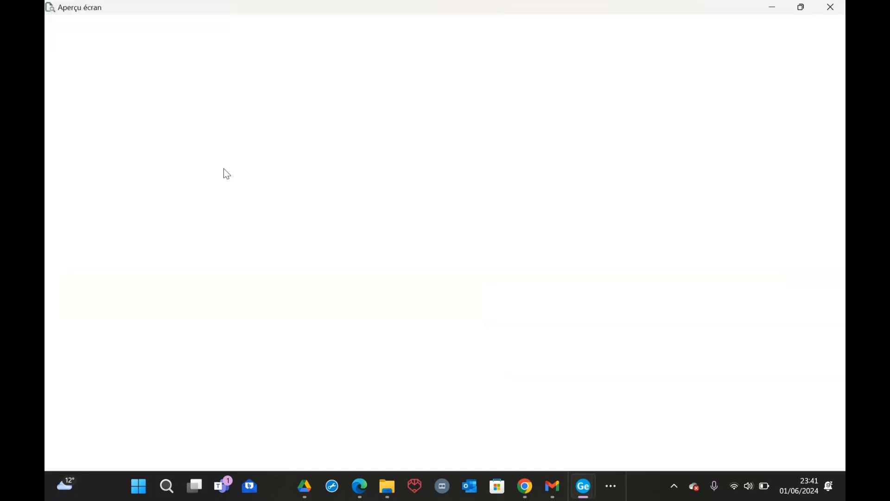
# Close the order preview and the transferred quote
pyautogui.click(357, 198)
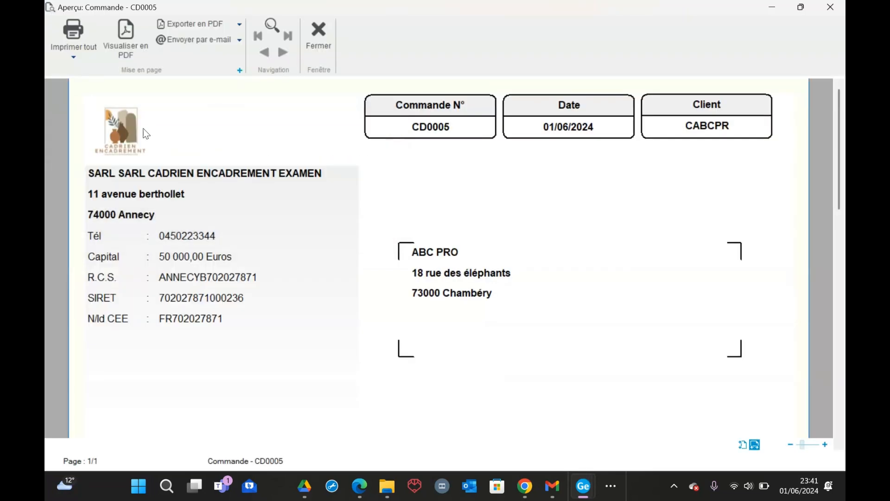
pyautogui.click(316, 33)
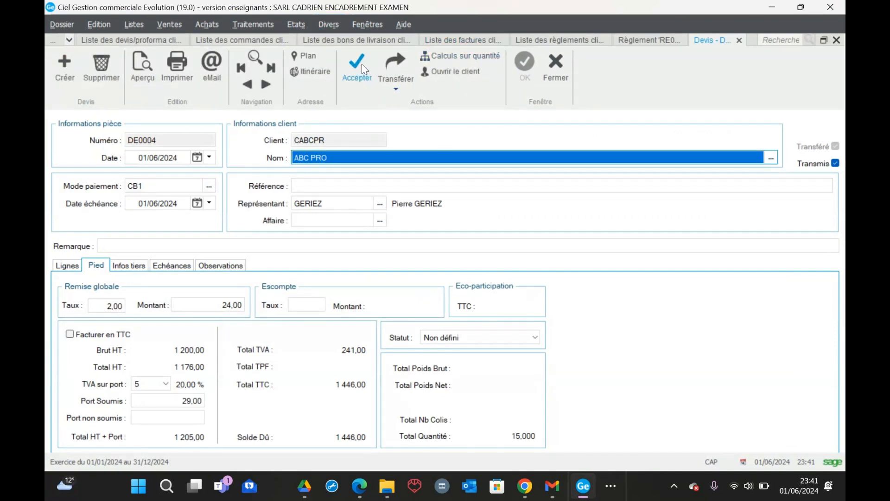
pyautogui.click(398, 86)
pyautogui.click(560, 66)
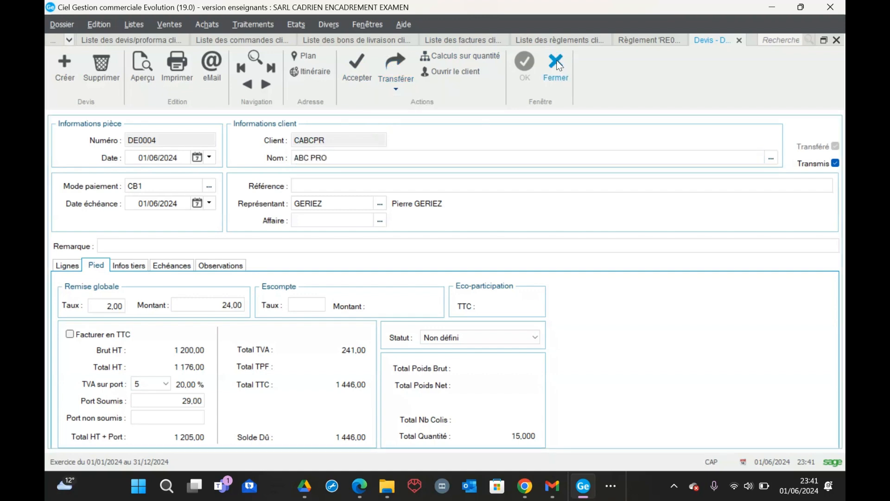
# Open the newly created ABC PRO order from the list of customer orders (commandes)
pyautogui.click(172, 24)
pyautogui.click(191, 111)
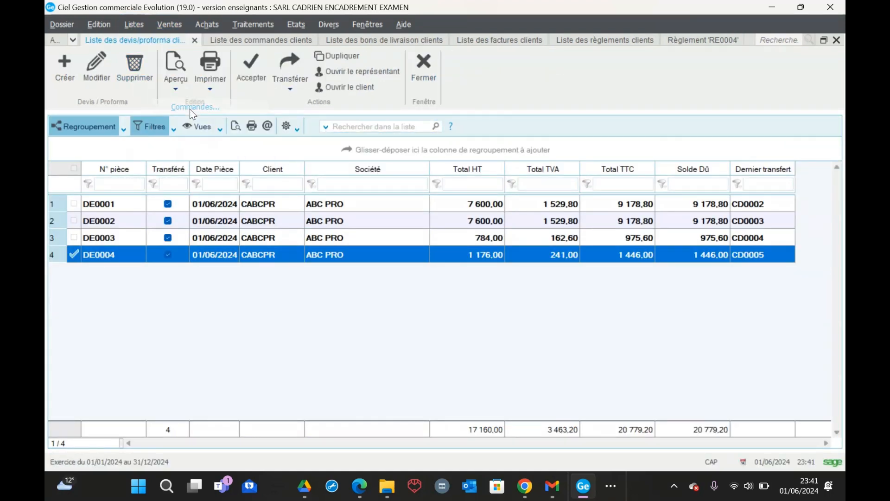
pyautogui.click(202, 273)
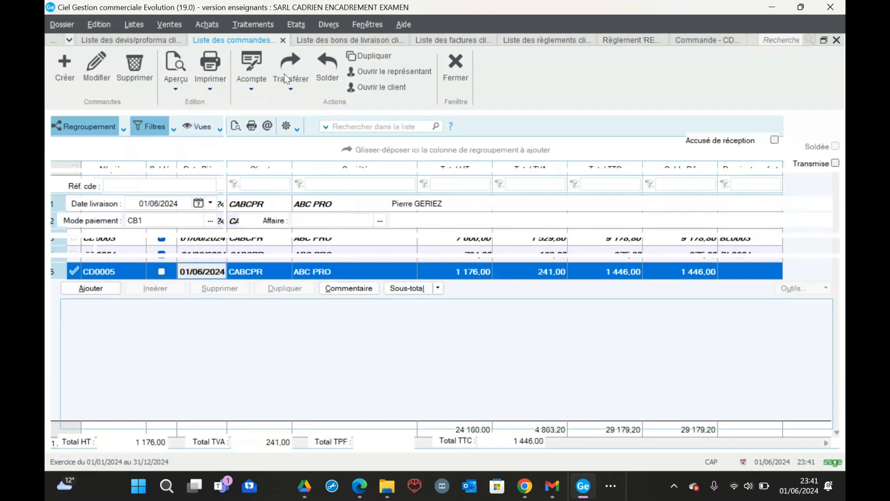
# Transfer the order into a delivery note (bon de livraison), previewing it with the "Format A4 avec logo" layout, and close the preview and order
pyautogui.click(413, 70)
pyautogui.click(414, 98)
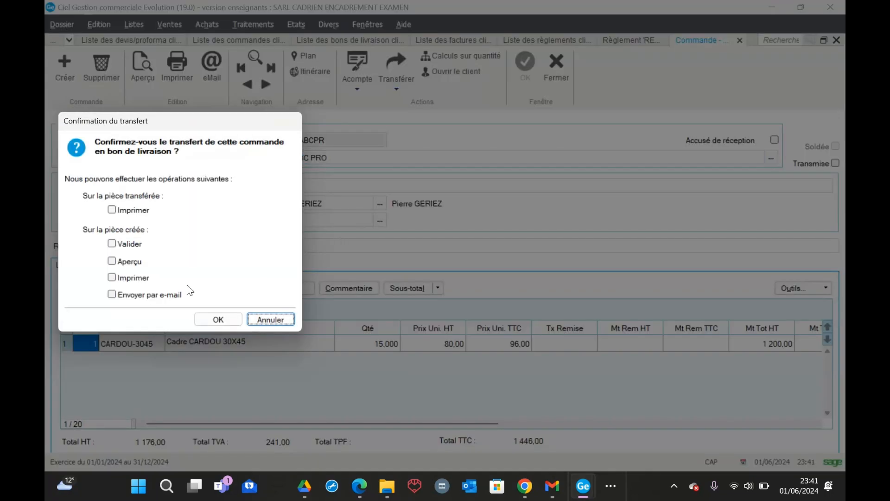
pyautogui.click(112, 261)
pyautogui.click(210, 320)
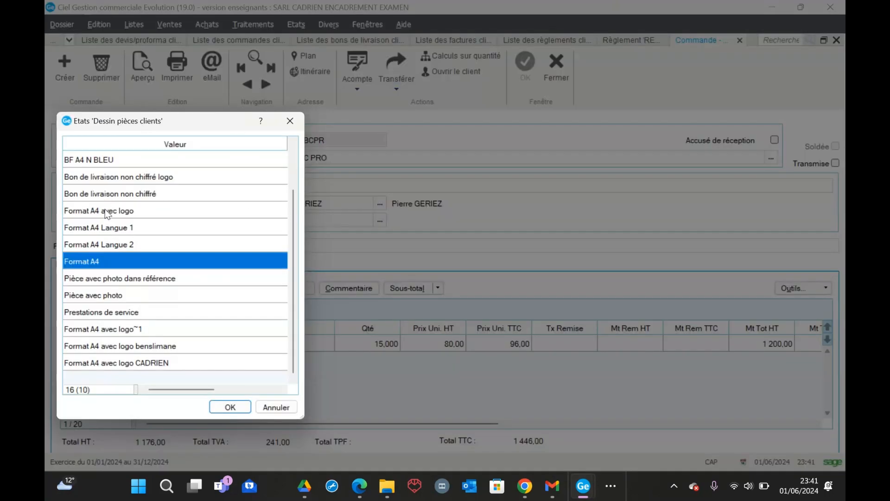
pyautogui.click(104, 206)
pyautogui.click(232, 404)
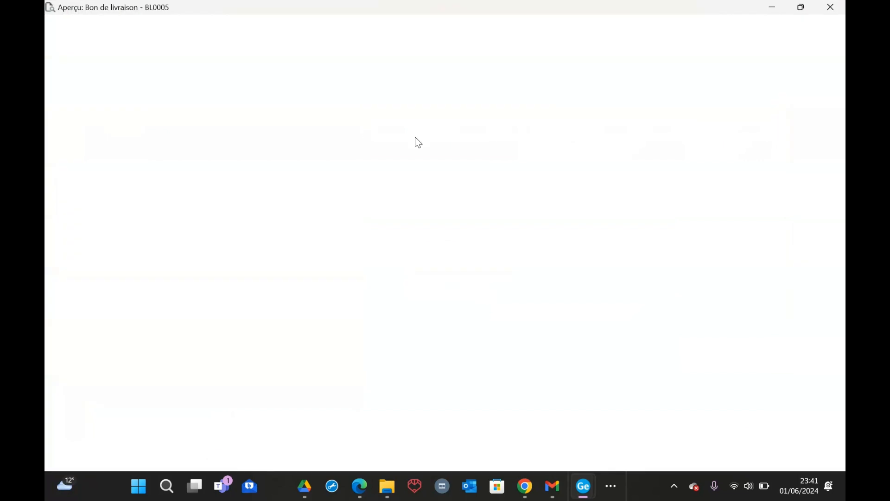
pyautogui.click(391, 197)
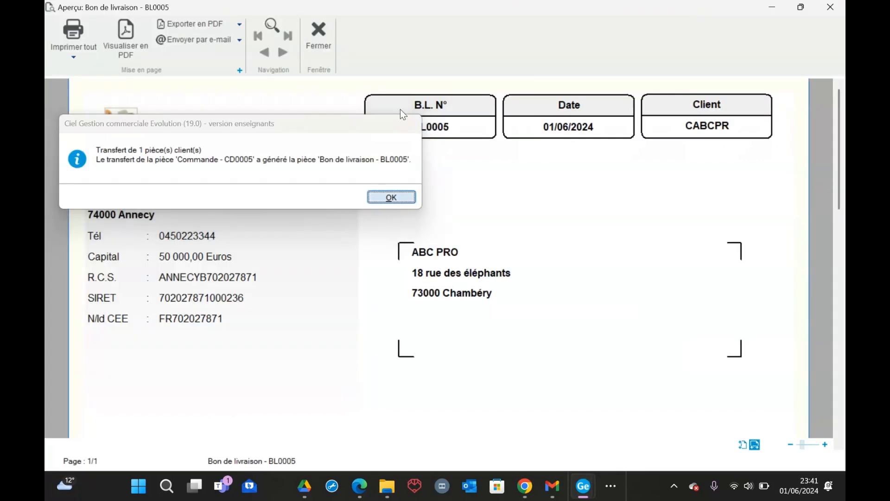
pyautogui.click(320, 30)
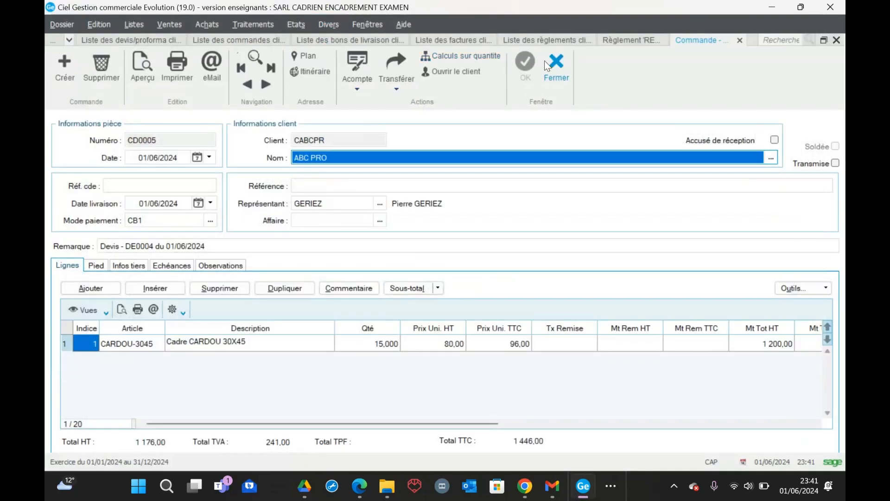
pyautogui.click(553, 65)
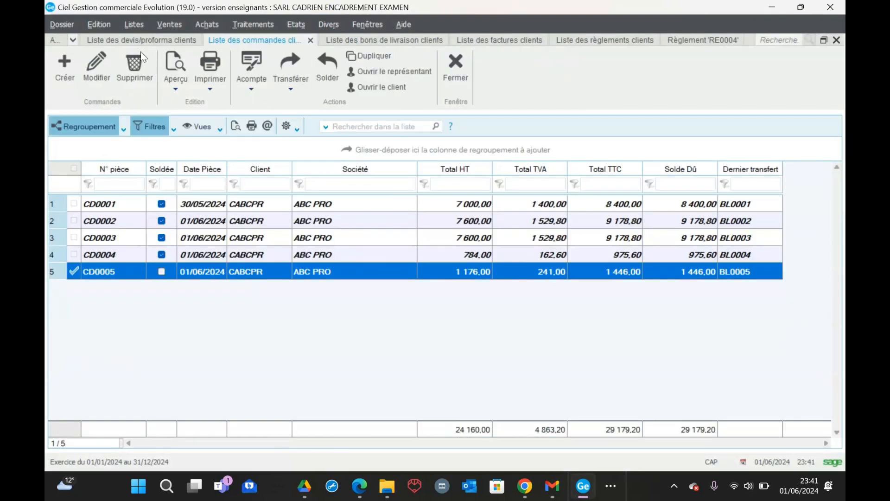
# Open the new ABC PRO delivery note from the list of bons de livraison and validate it
pyautogui.click(169, 25)
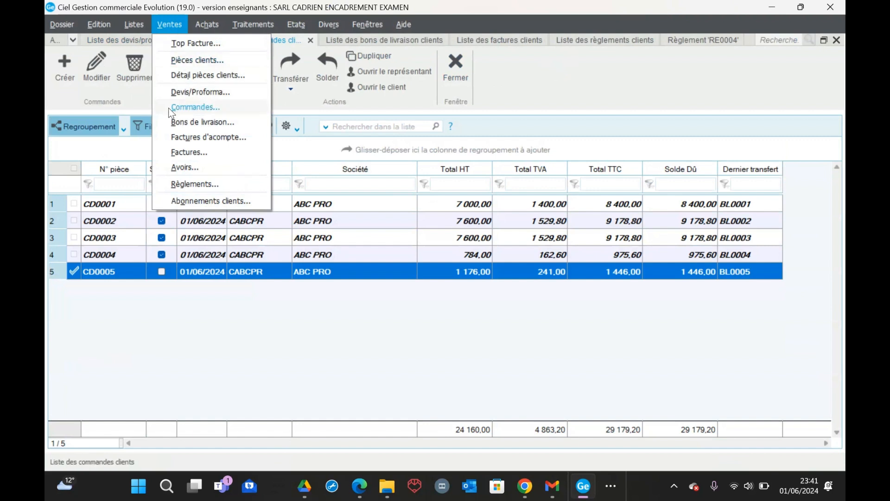
pyautogui.click(182, 121)
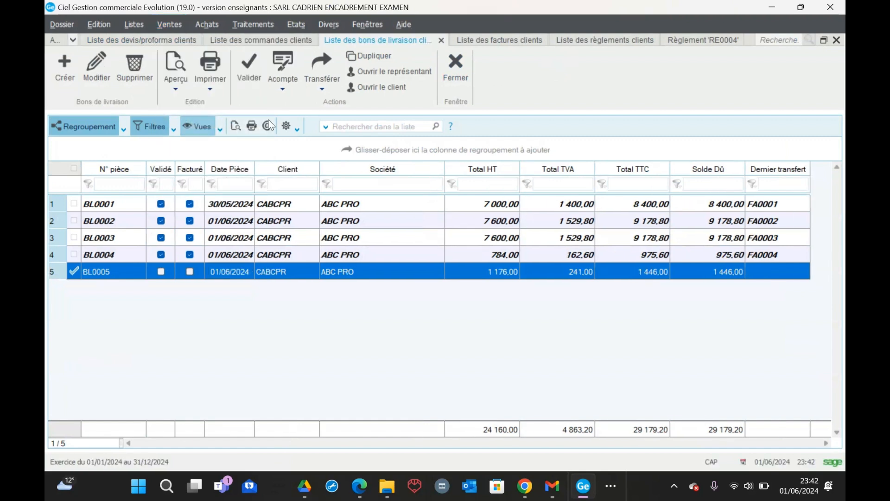
pyautogui.click(247, 274)
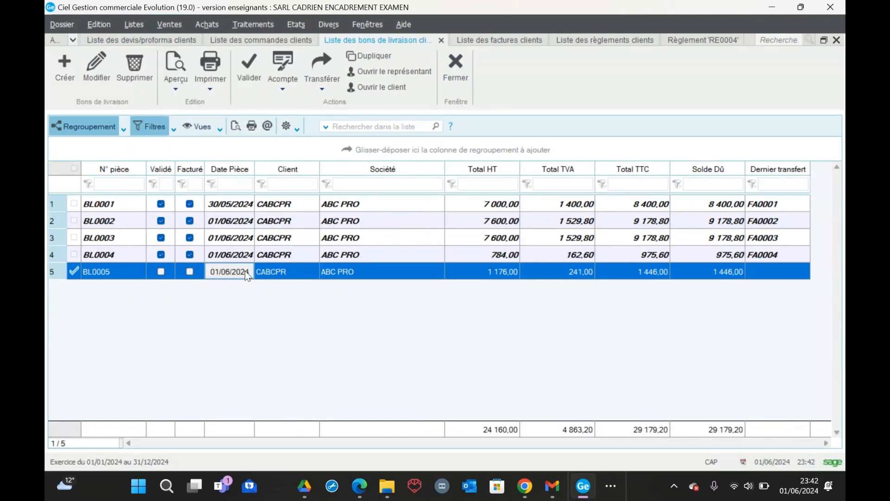
pyautogui.doubleClick(246, 273)
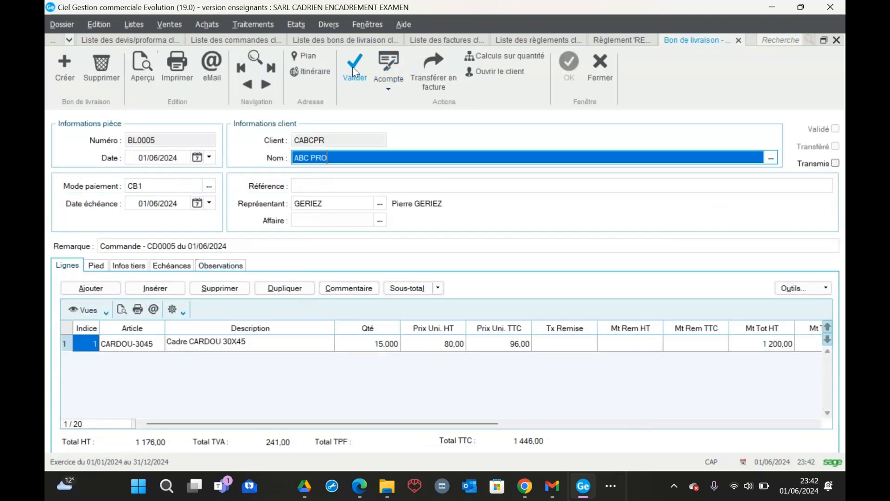
pyautogui.click(355, 72)
pyautogui.click(228, 196)
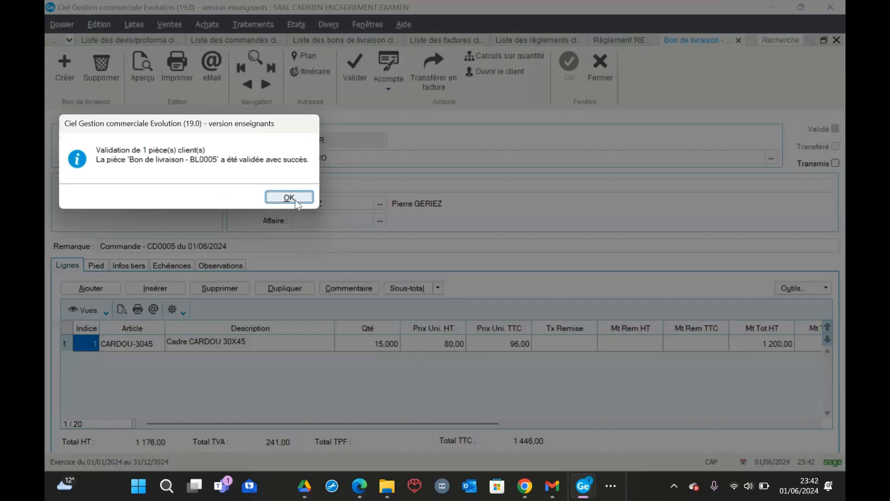
pyautogui.click(293, 198)
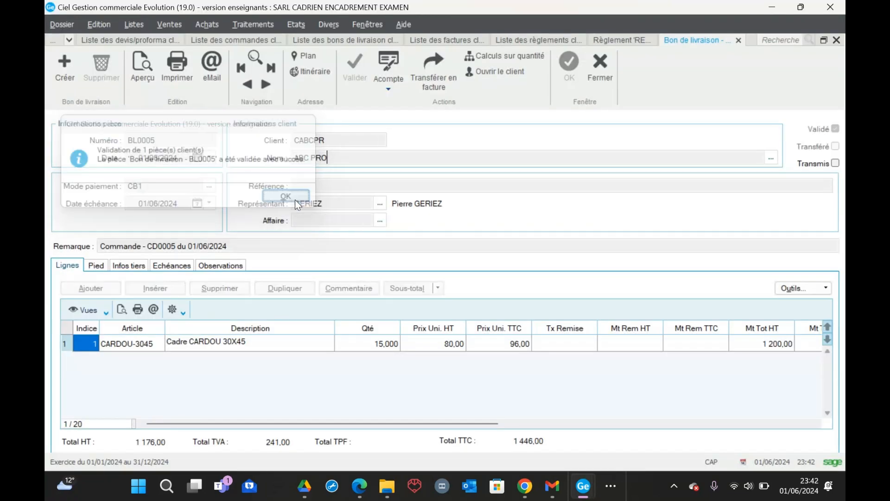
# Transfer the delivery note into an invoice (facture), previewing the unvalidated invoice with the "Format A4 avec logo" layout
pyautogui.click(433, 79)
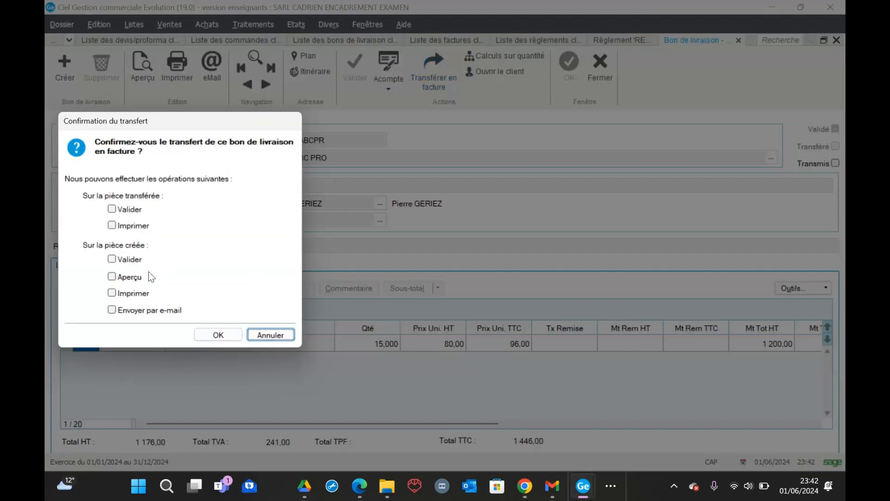
pyautogui.click(133, 277)
pyautogui.click(218, 335)
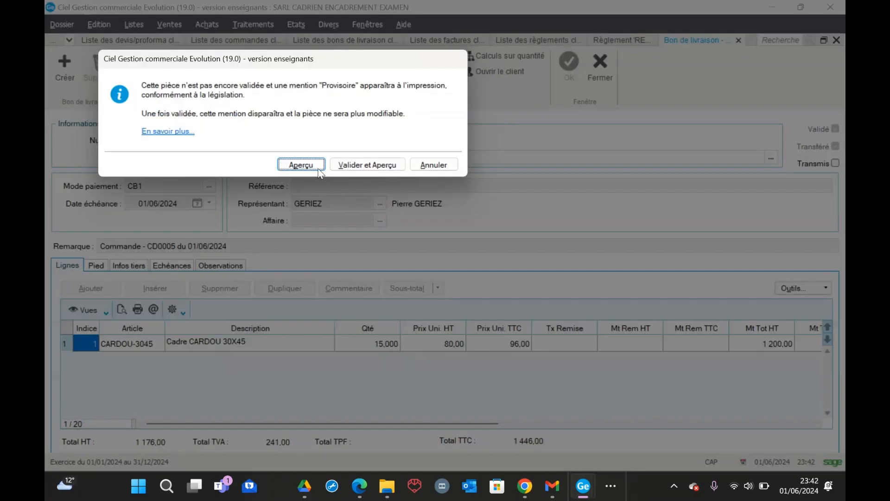
pyautogui.click(319, 169)
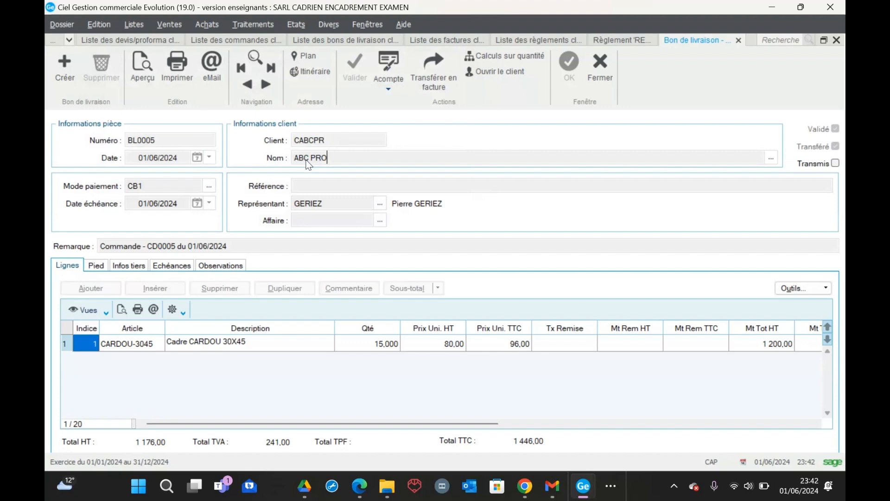
pyautogui.scroll(1, 121, 202)
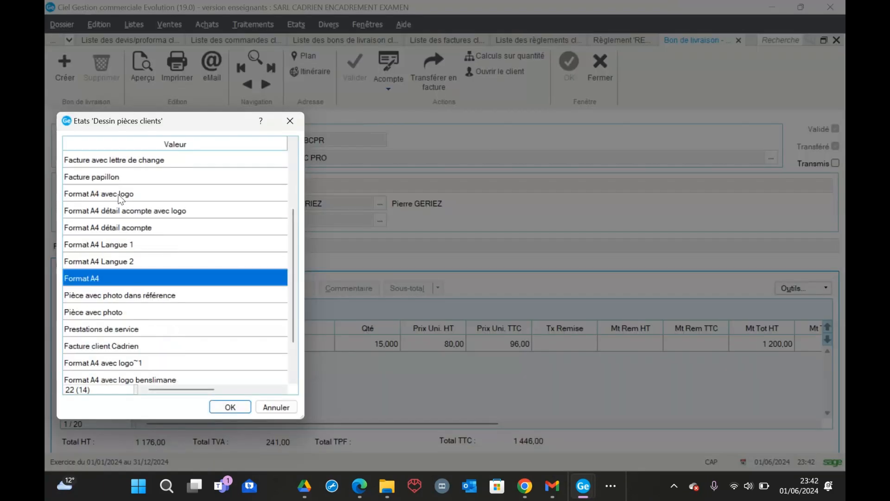
pyautogui.click(118, 196)
pyautogui.click(230, 410)
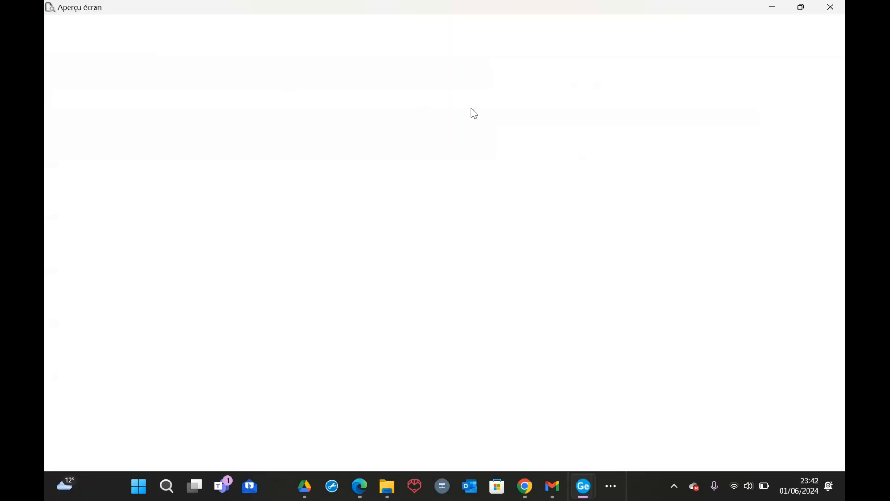
pyautogui.click(367, 198)
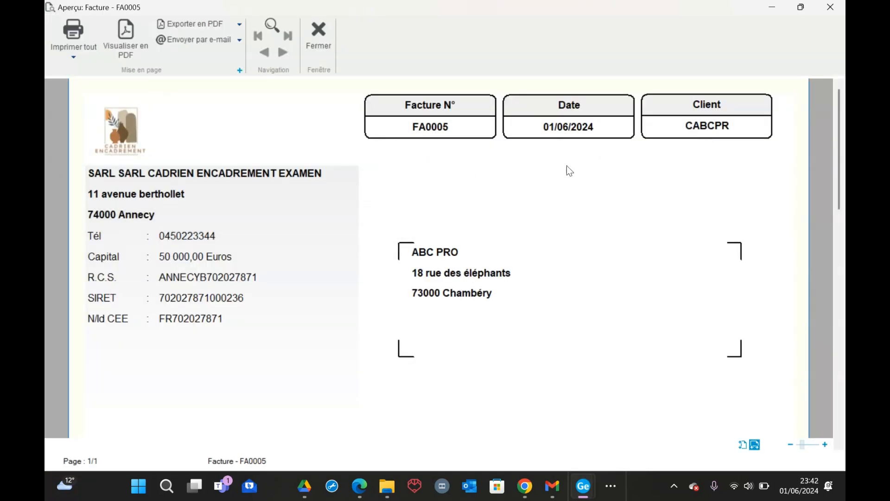
# Review the previewed invoice down to its totals, and close the preview and the delivery note
pyautogui.scroll(-6, 566, 280)
pyautogui.scroll(-8, 570, 303)
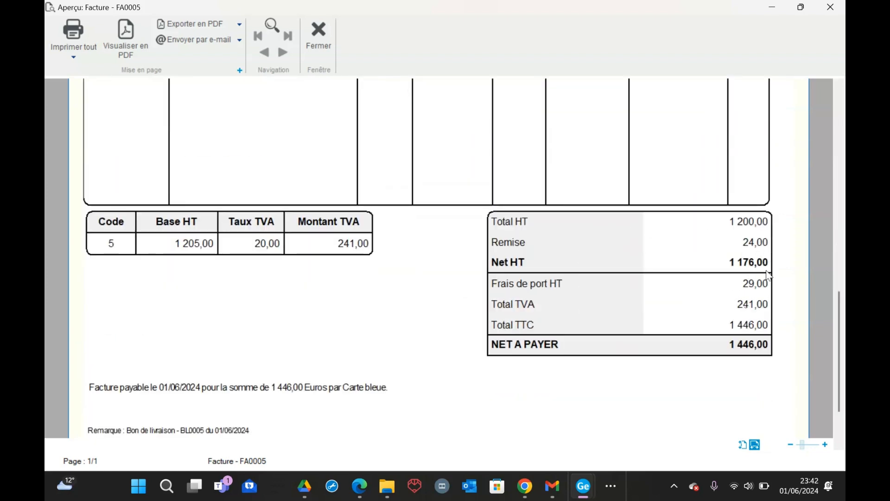
pyautogui.click(320, 35)
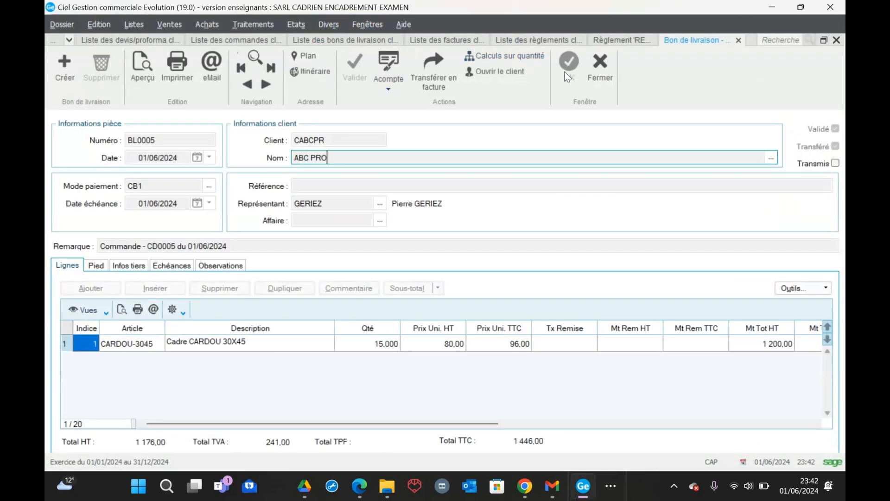
pyautogui.click(599, 68)
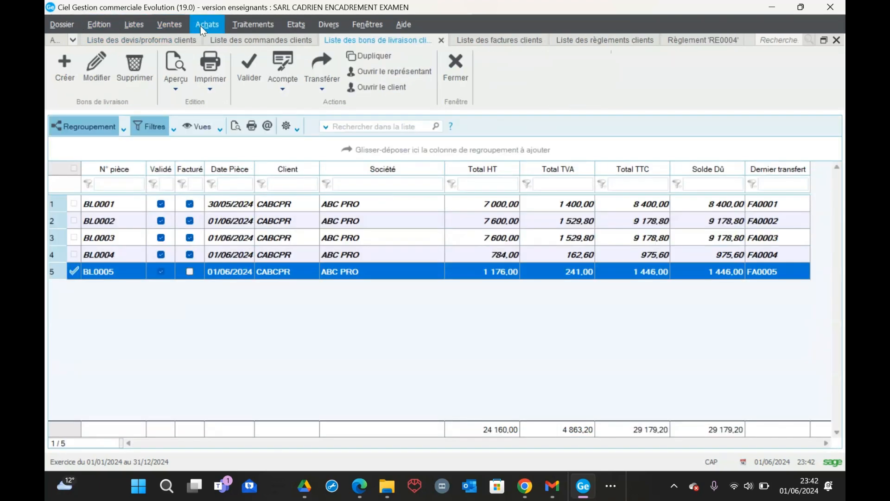
# Open the new ABC PRO invoice from the list of customer invoices and validate it
pyautogui.click(169, 26)
pyautogui.click(196, 156)
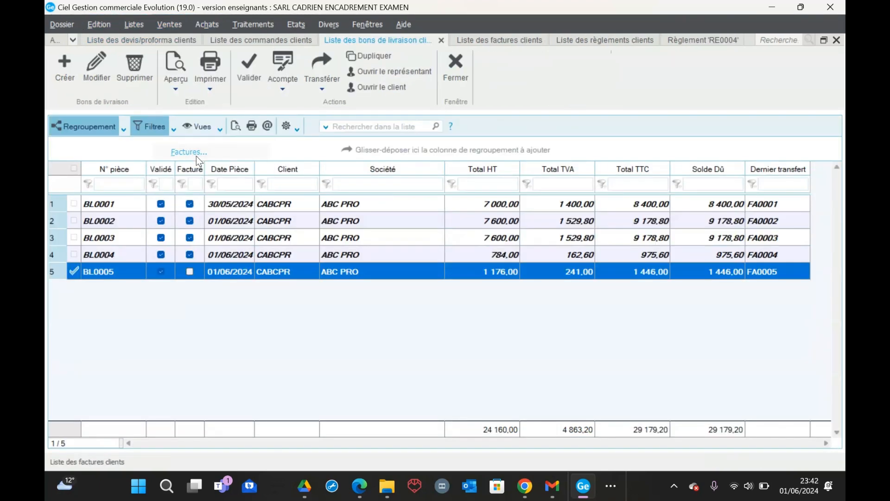
pyautogui.click(297, 273)
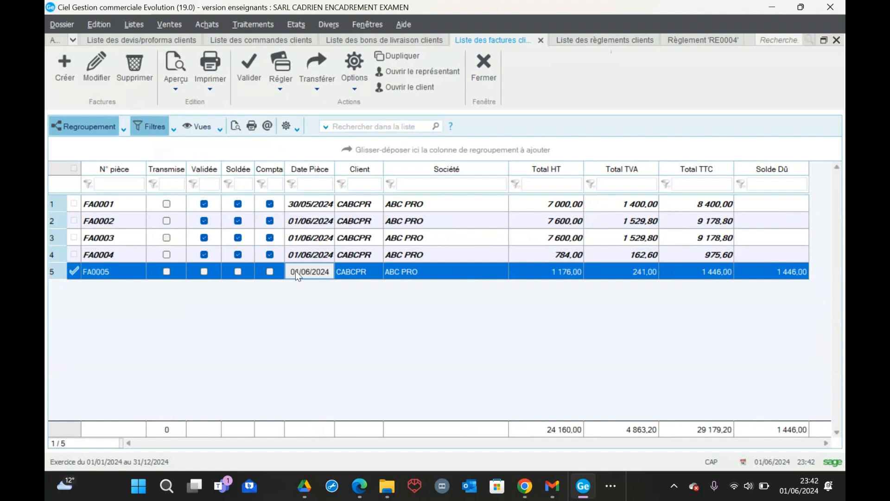
pyautogui.doubleClick(297, 272)
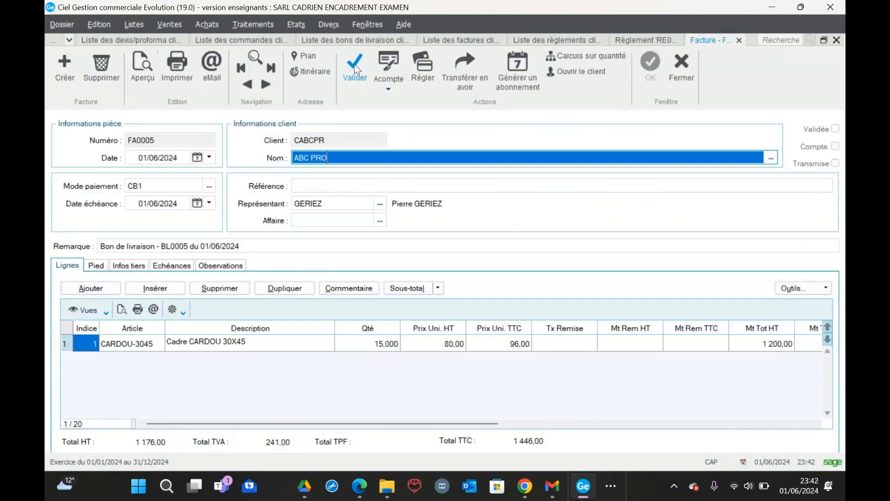
pyautogui.click(354, 64)
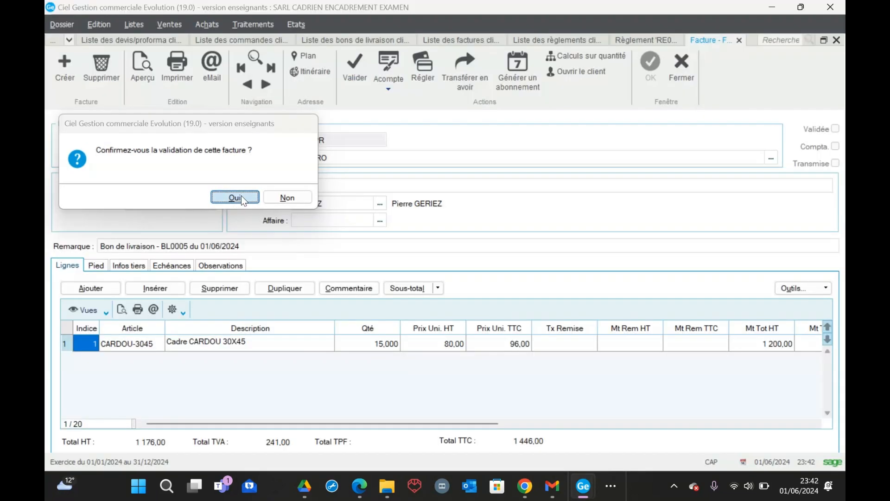
pyautogui.click(242, 195)
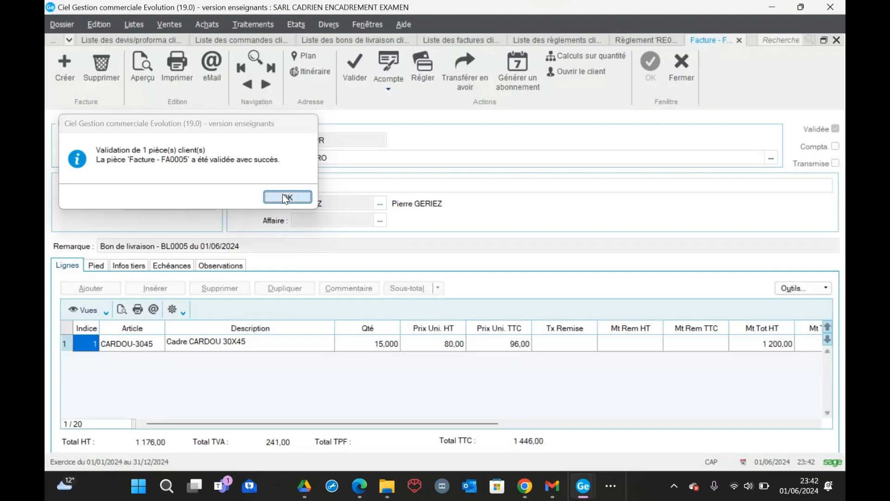
pyautogui.click(284, 196)
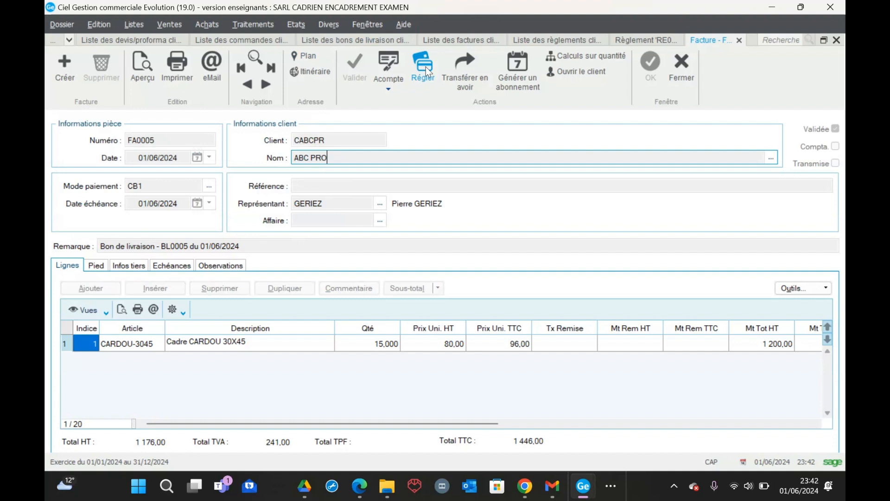
# Record full settlement of the invoice with payment mode CB1 (Carte bleue), and display the list of customer payments (règlements)
pyautogui.click(426, 66)
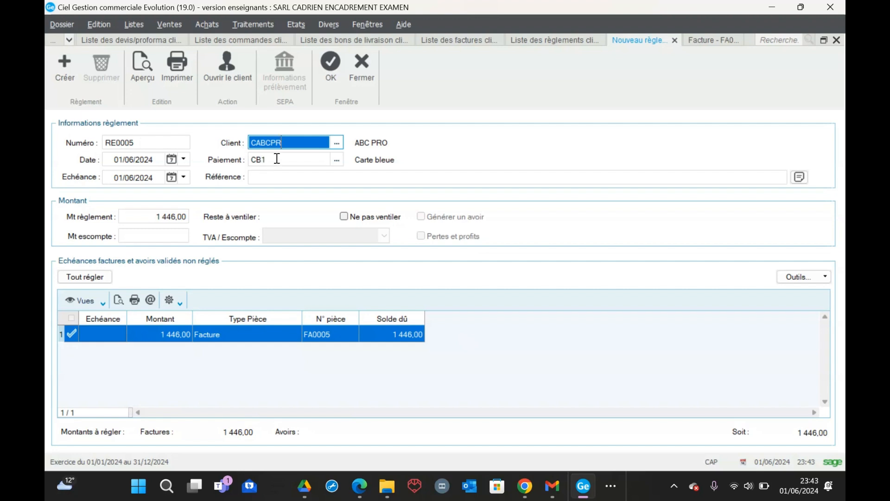
pyautogui.click(73, 335)
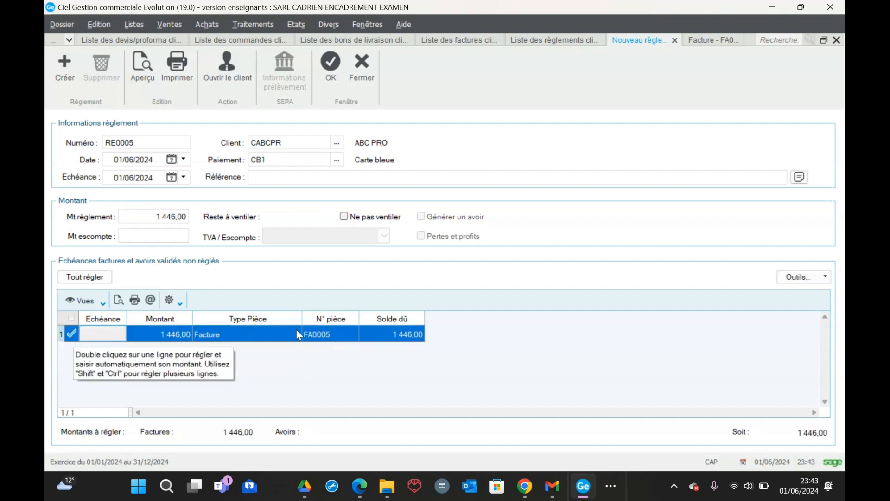
pyautogui.click(90, 278)
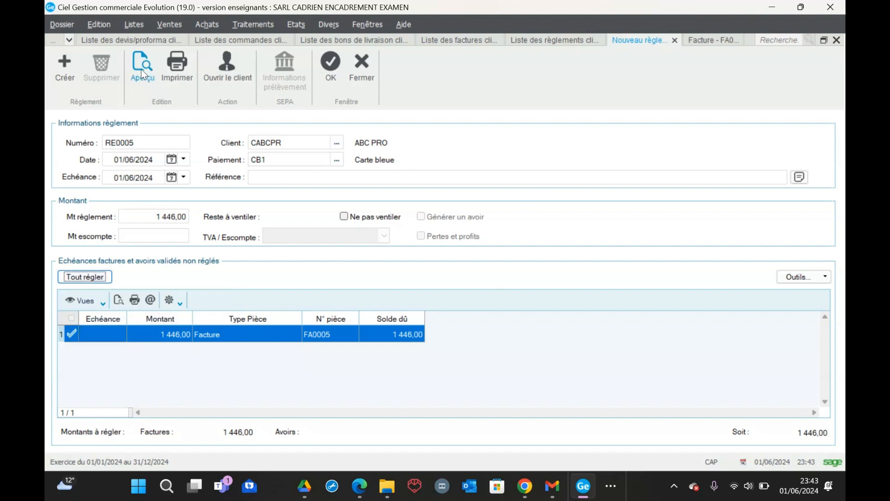
pyautogui.click(333, 70)
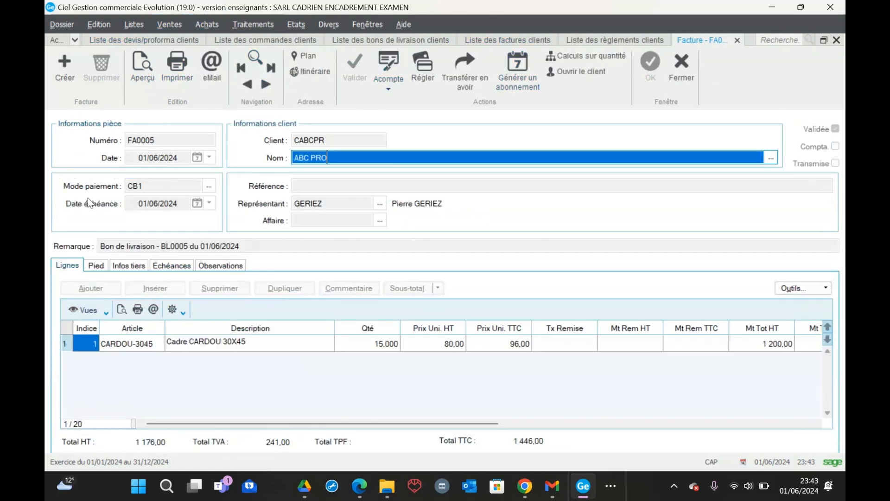
pyautogui.click(181, 24)
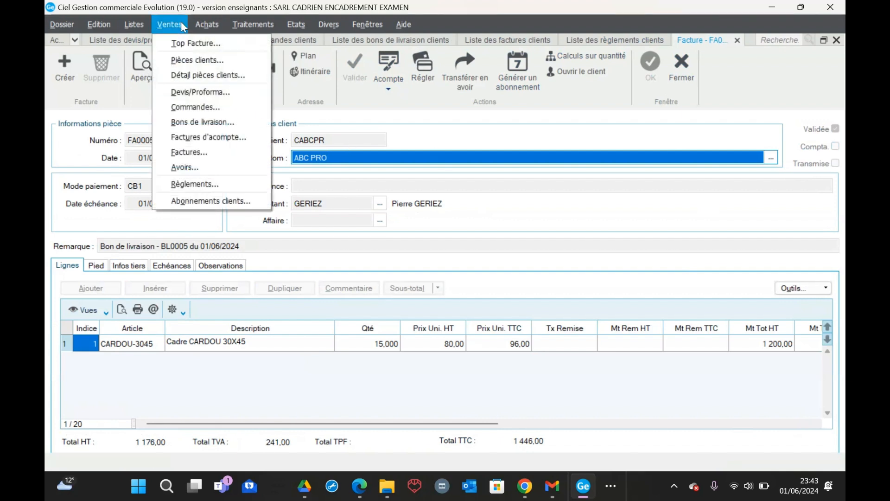
pyautogui.click(188, 183)
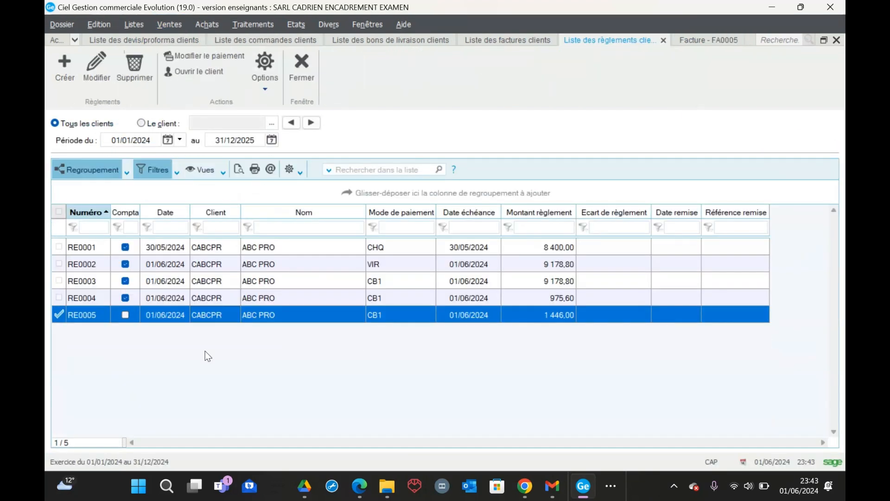
# Open payment RE0005 from the customer payments list, preview it, and close the preview and the payment record
pyautogui.doubleClick(175, 315)
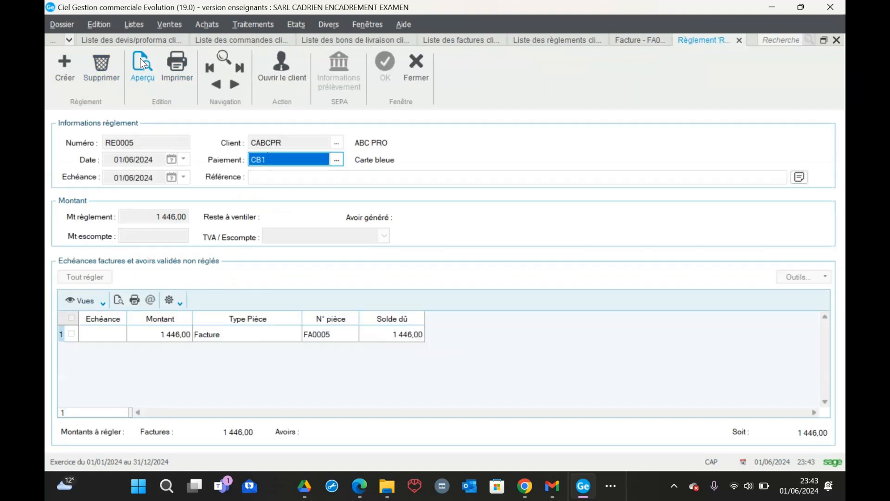
pyautogui.click(141, 63)
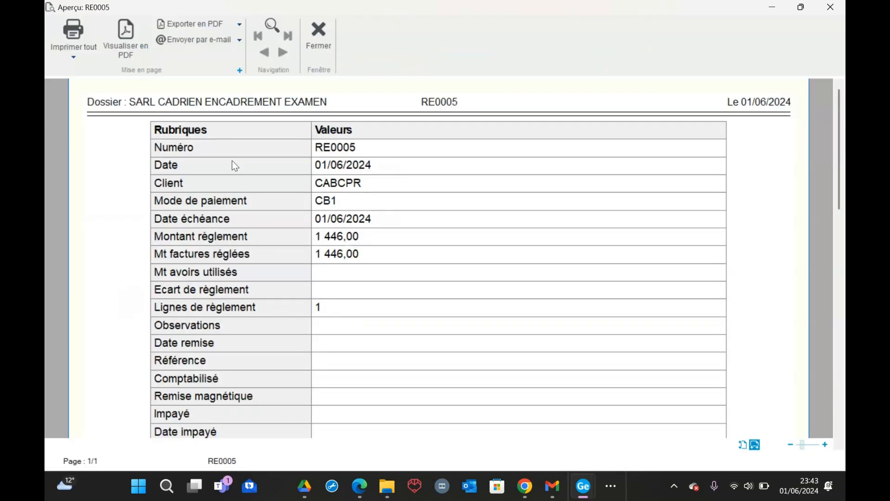
pyautogui.click(320, 31)
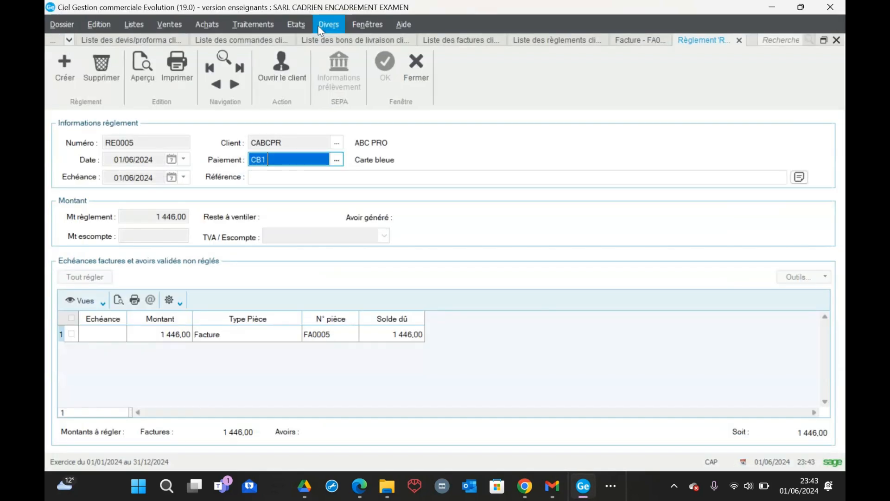
pyautogui.click(169, 27)
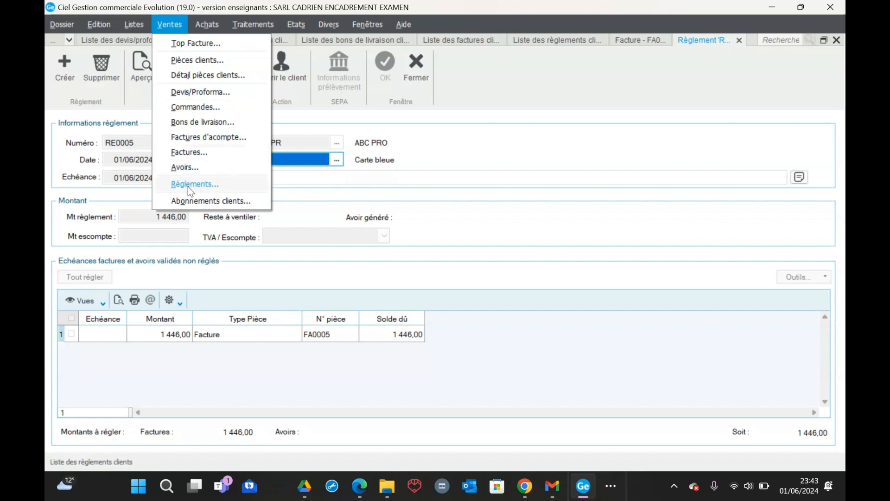
pyautogui.click(368, 24)
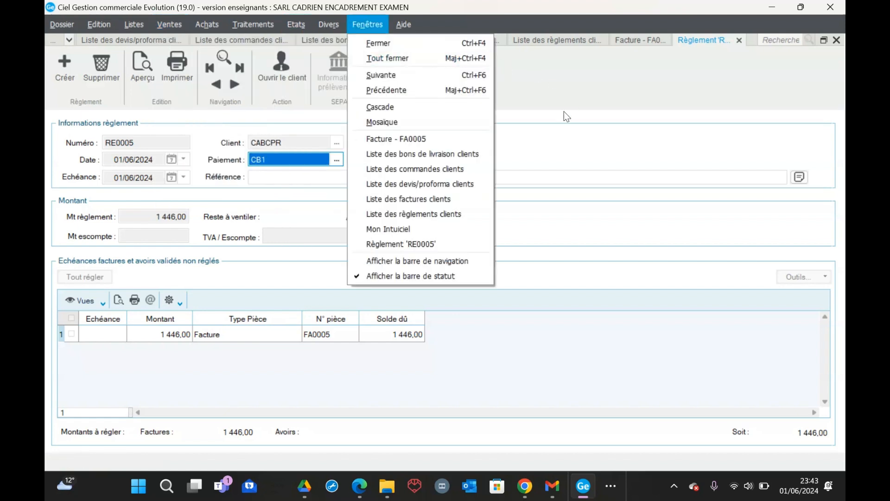
pyautogui.click(552, 71)
pyautogui.click(413, 64)
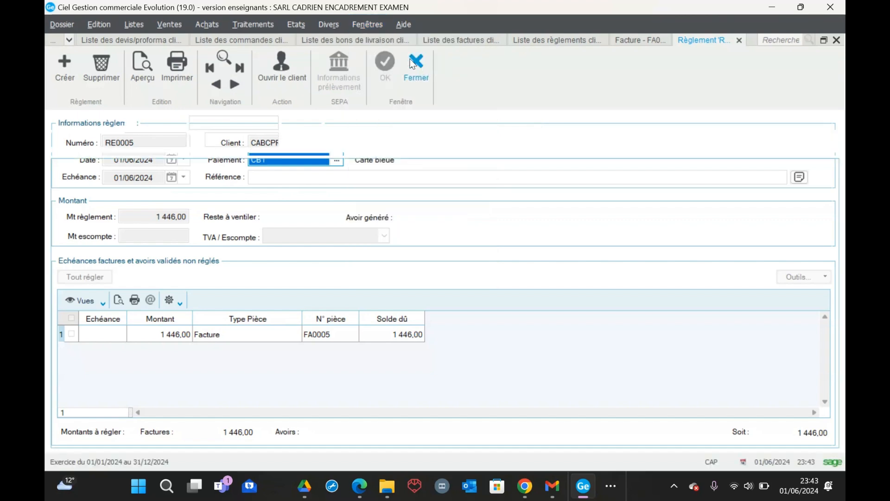
# Start the accounting transfer (Liaison comptable) and set the period from 01/06/2024 to 10/06/2024, keeping all purchase and sales document types
pyautogui.click(63, 39)
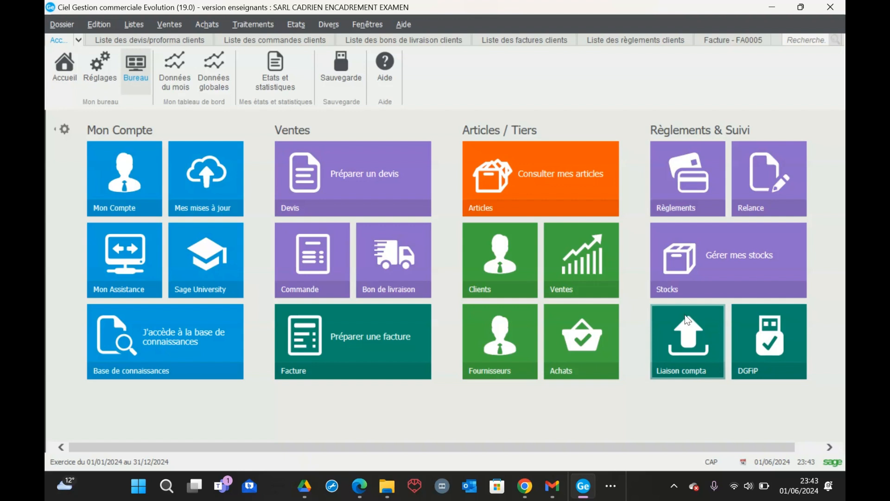
pyautogui.click(698, 341)
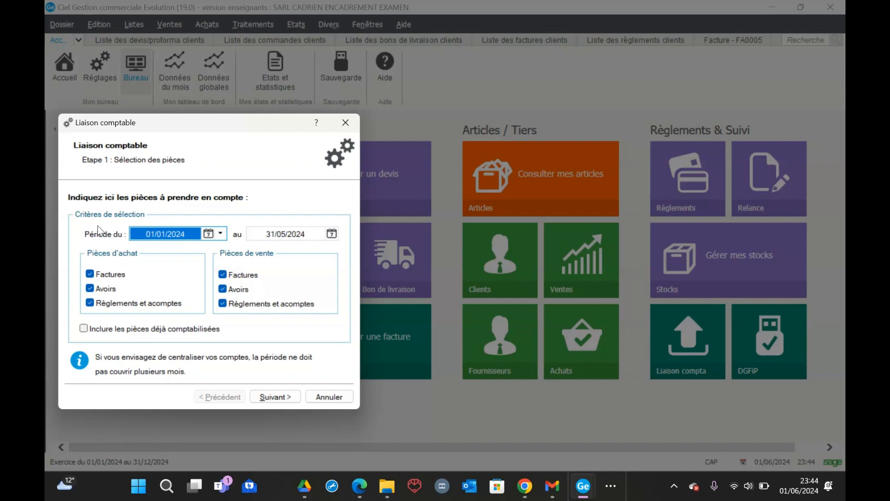
pyautogui.write('01062024')
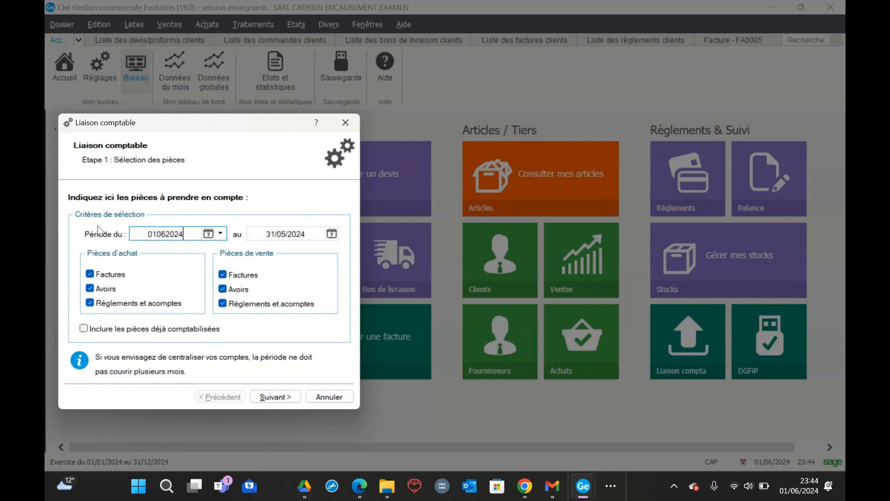
pyautogui.press('Tab')
pyautogui.write('100')
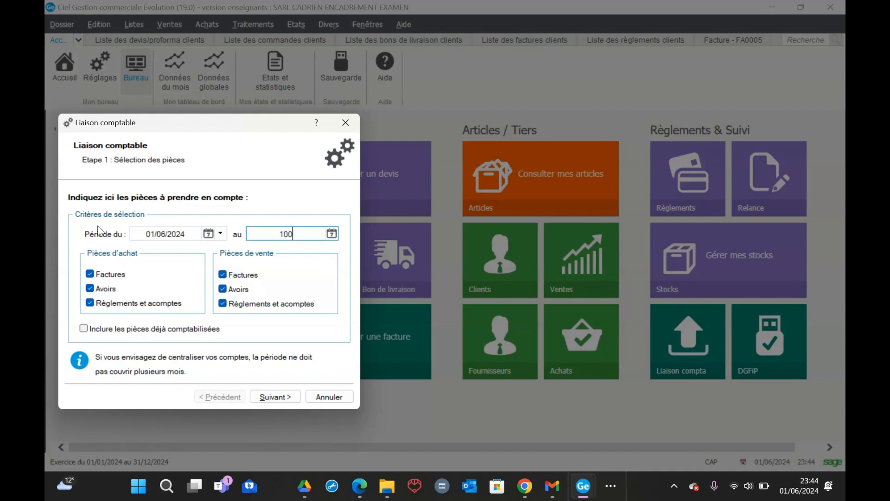
pyautogui.write('62024')
pyautogui.click(273, 397)
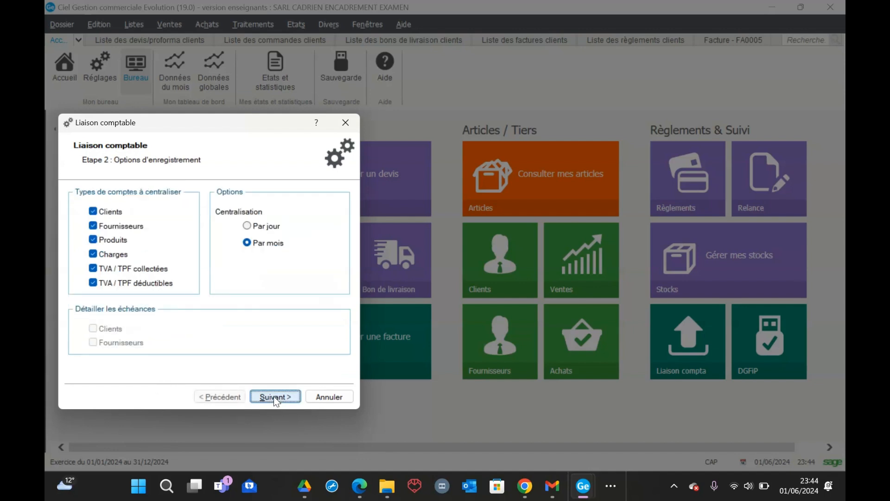
# Keep monthly centralisation for all account types and complete the accounting transfer, accepting that earlier documents remain unposted
pyautogui.click(276, 398)
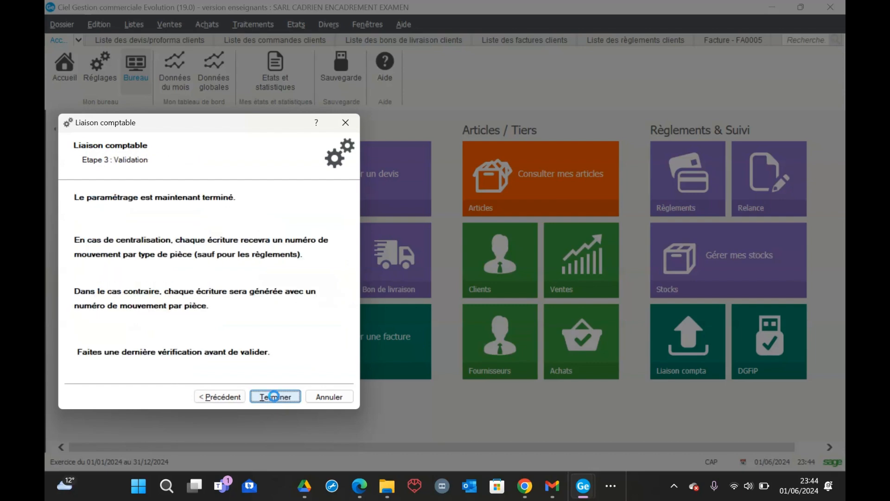
pyautogui.click(274, 396)
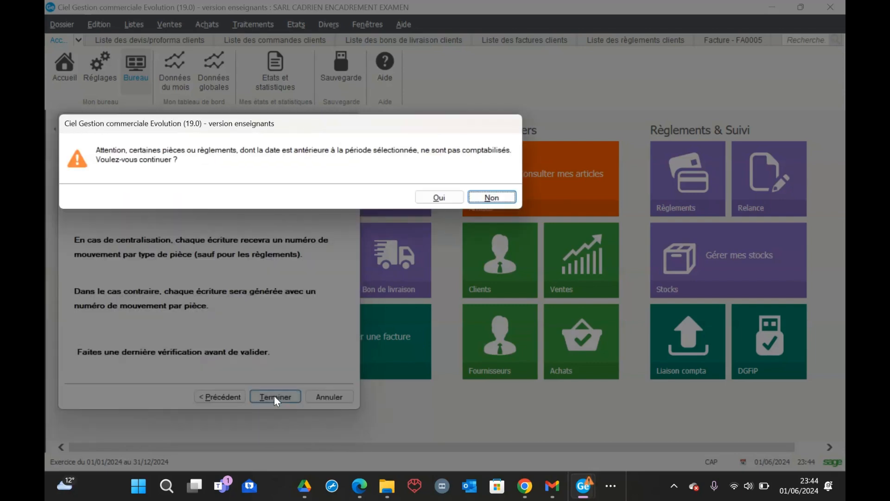
pyautogui.click(440, 199)
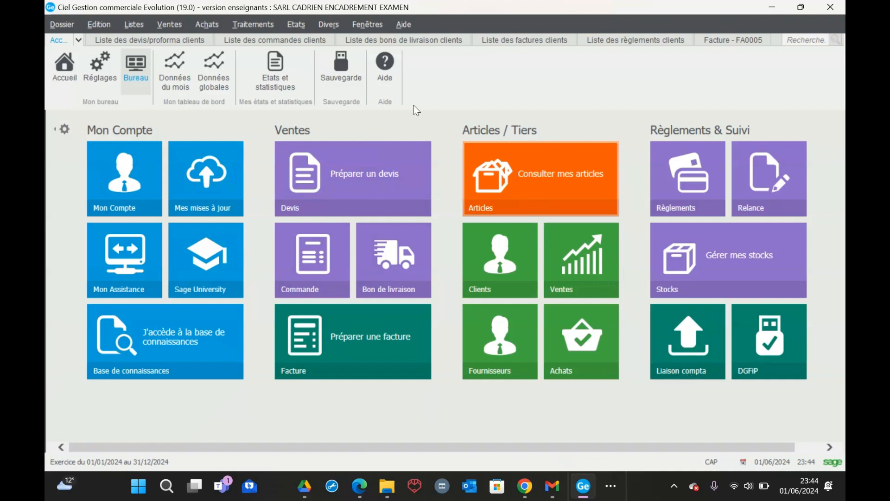
# Switch to Ciel Compta Evolution, import the pending accounting entries, and continue past the import report
pyautogui.click(168, 484)
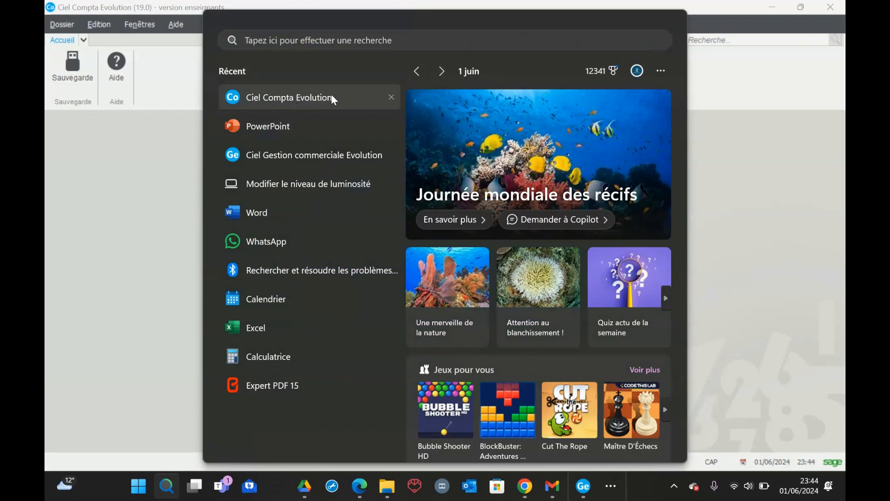
pyautogui.click(752, 192)
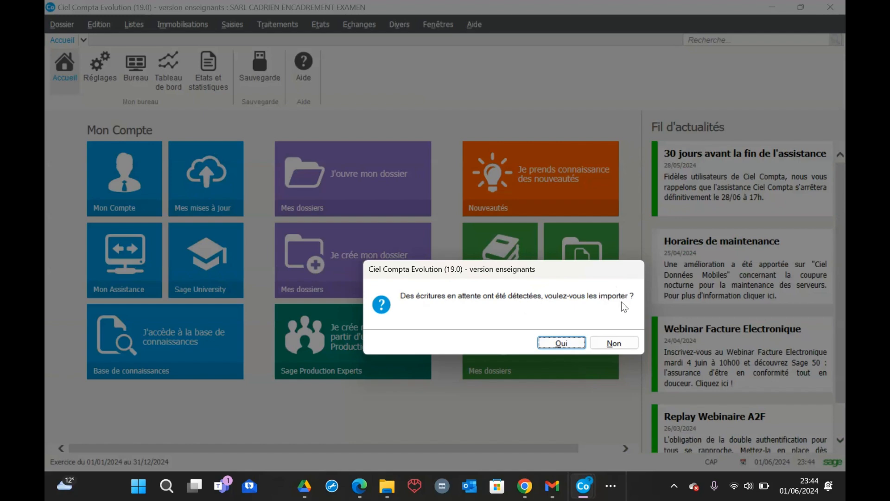
pyautogui.click(562, 343)
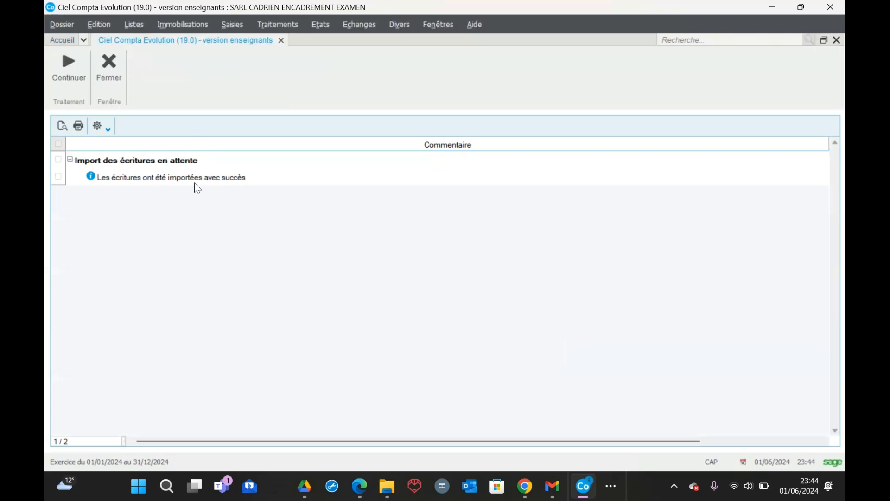
pyautogui.click(70, 63)
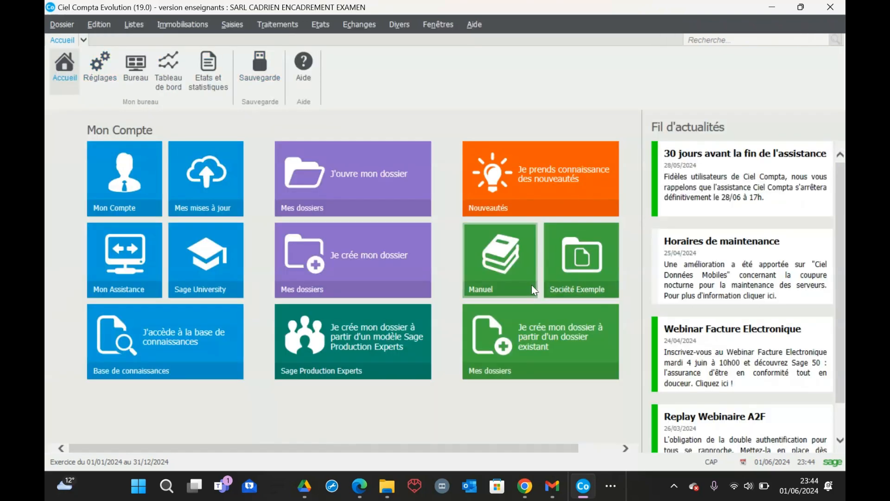
# Open the RE0005 bank movement from the list of entries, preview the current movement, and close the preview
pyautogui.click(135, 25)
pyautogui.click(149, 44)
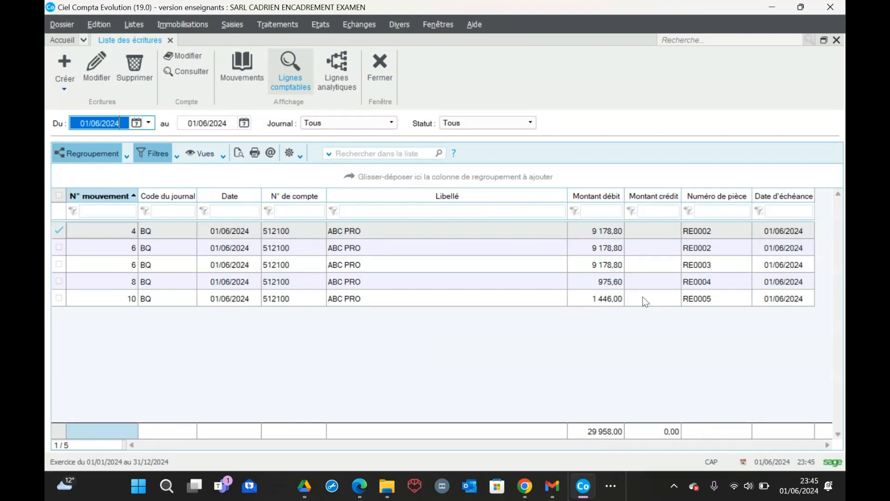
pyautogui.doubleClick(242, 298)
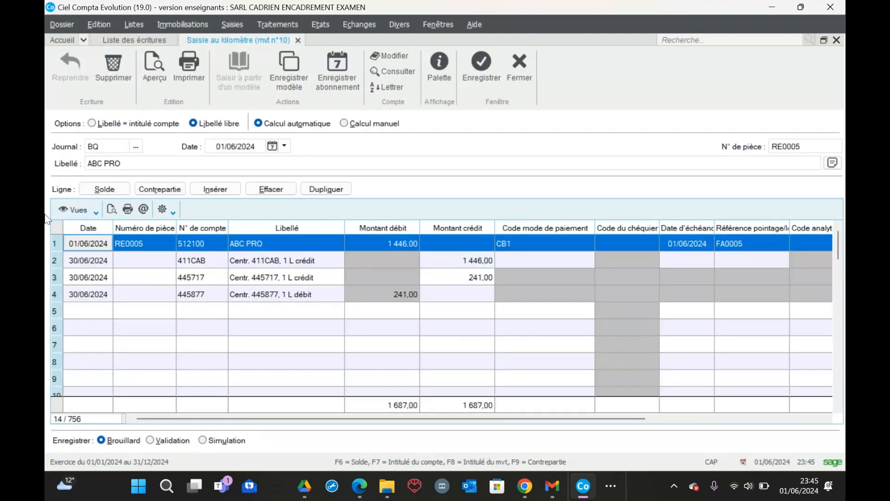
pyautogui.click(155, 66)
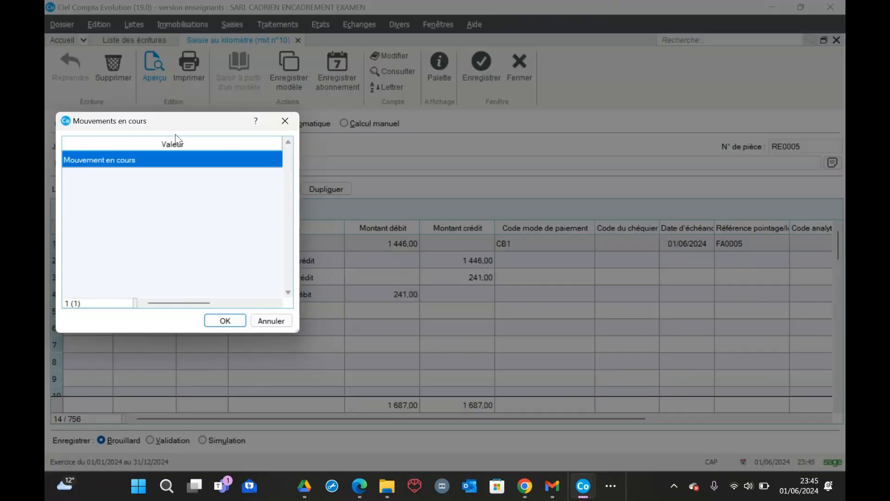
pyautogui.click(224, 320)
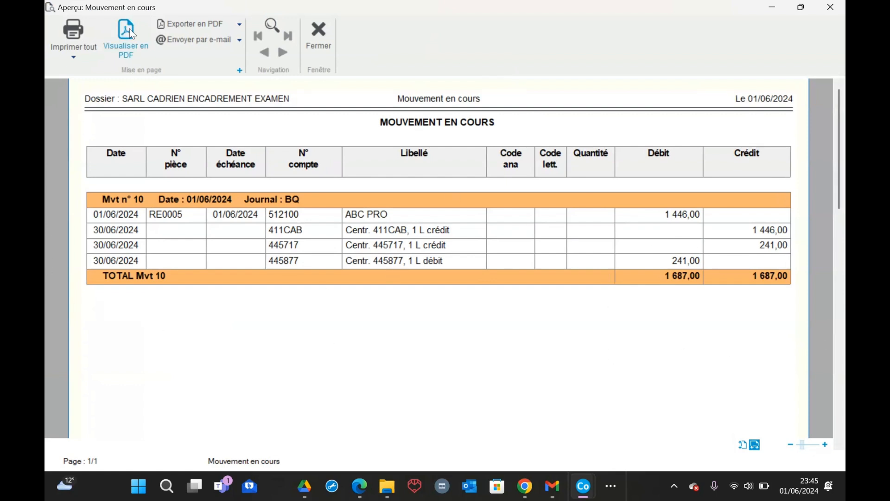
pyautogui.click(319, 36)
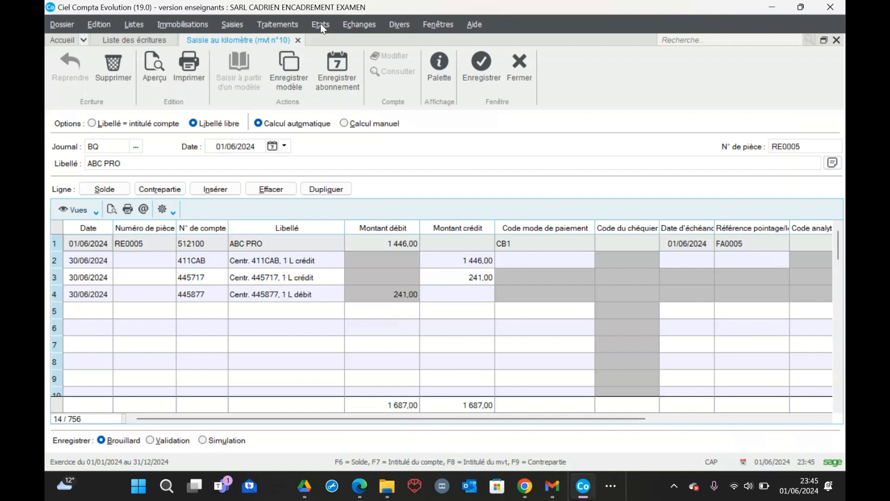
# Generate a preview of the Brouillard report from 01/06/2024 to 31/12/2024 for the VT - Ventes journal only, with all movements
pyautogui.click(321, 26)
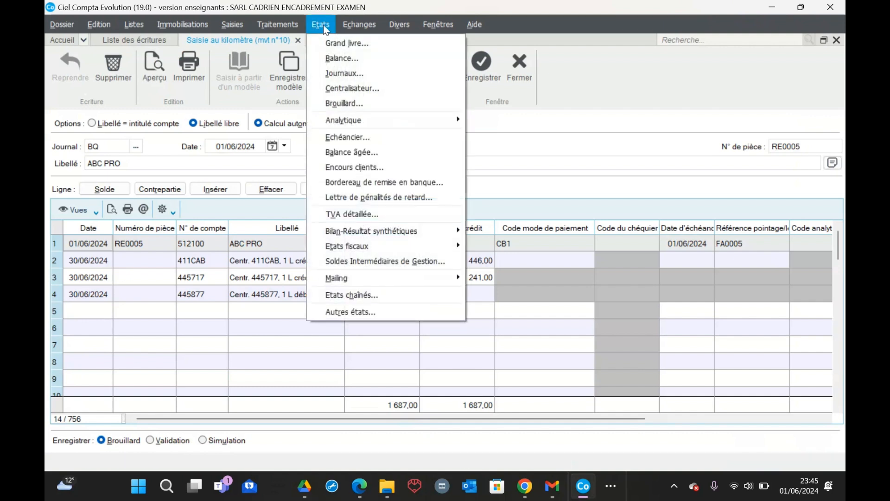
pyautogui.click(337, 103)
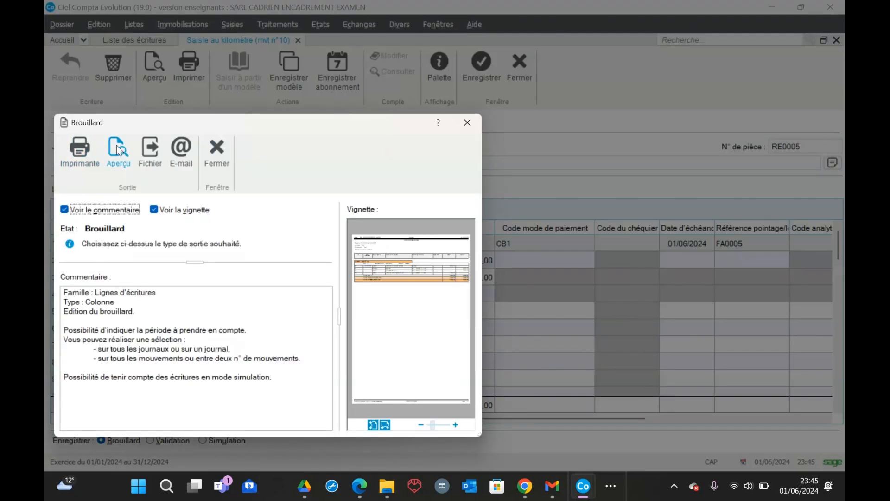
pyautogui.click(119, 150)
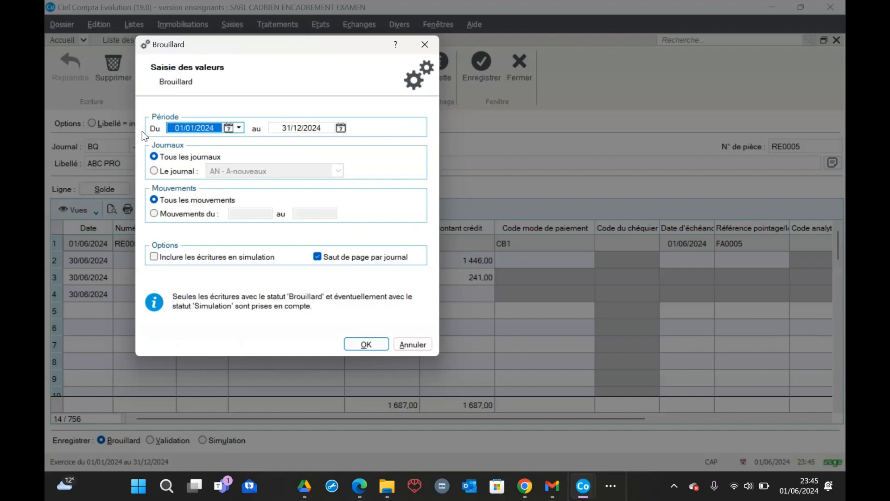
pyautogui.write('01')
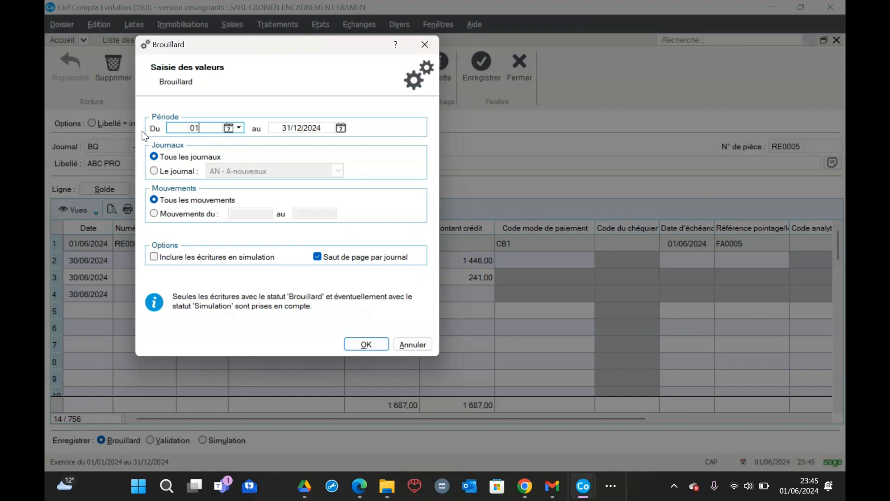
pyautogui.write('062024')
pyautogui.click(166, 171)
pyautogui.click(246, 171)
pyautogui.click(242, 224)
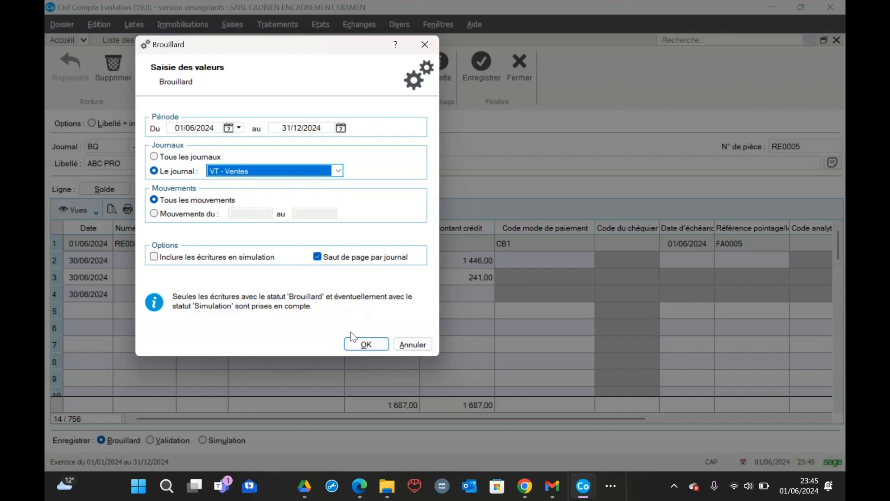
pyautogui.click(369, 345)
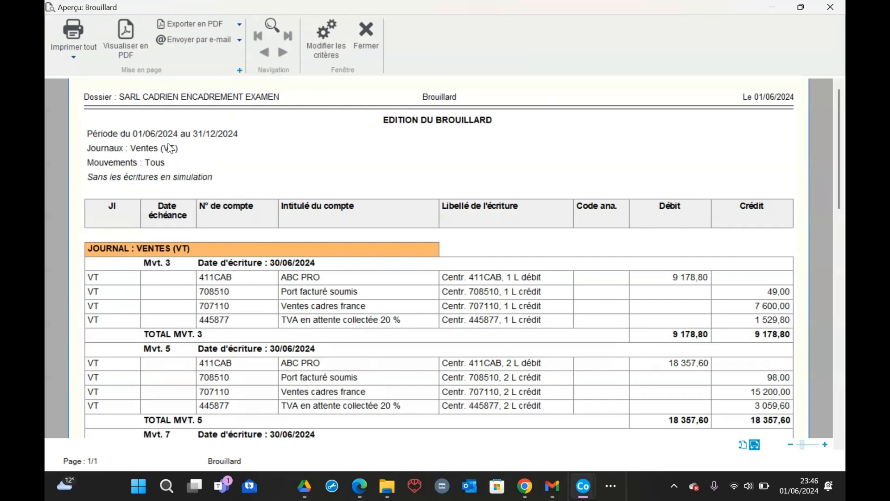
# Review the sales journal entries in the Brouillard preview down to the general total, and close the preview
pyautogui.scroll(-6, 597, 268)
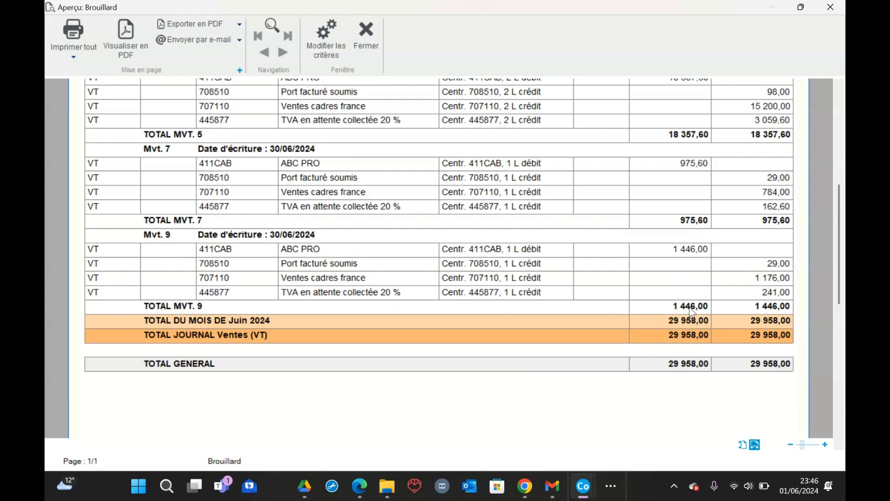
pyautogui.scroll(6, 692, 312)
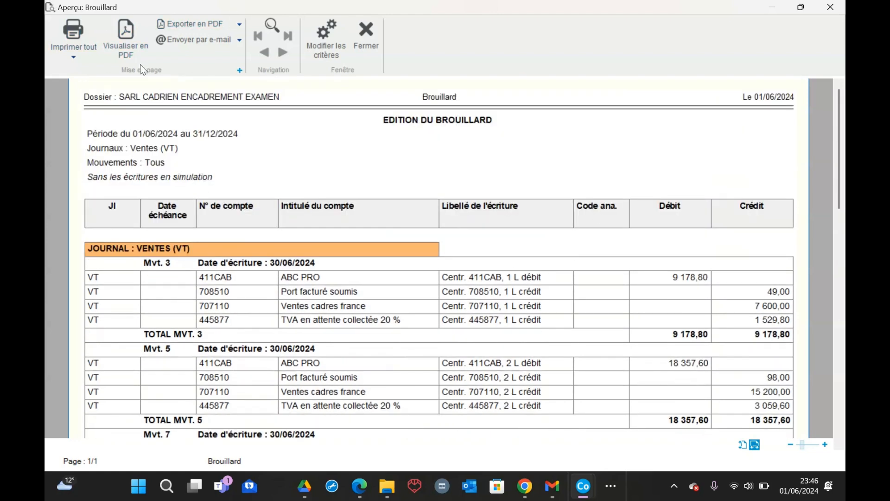
pyautogui.click(366, 30)
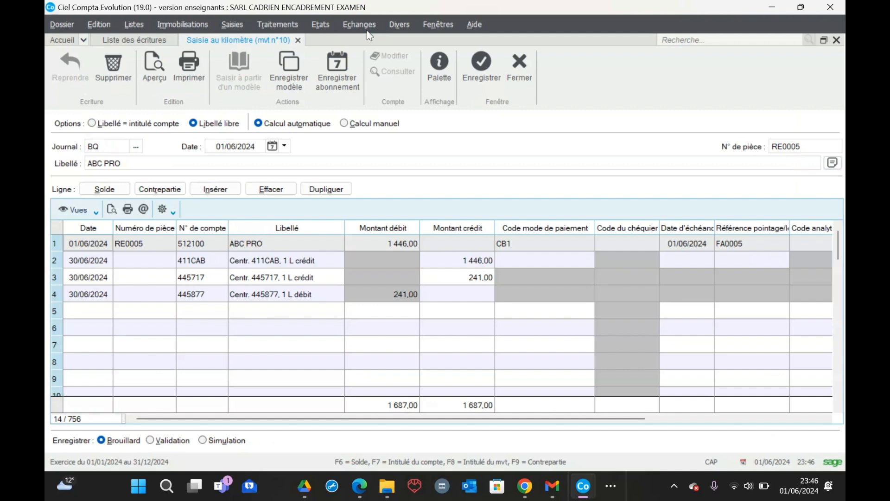
pyautogui.click(359, 486)
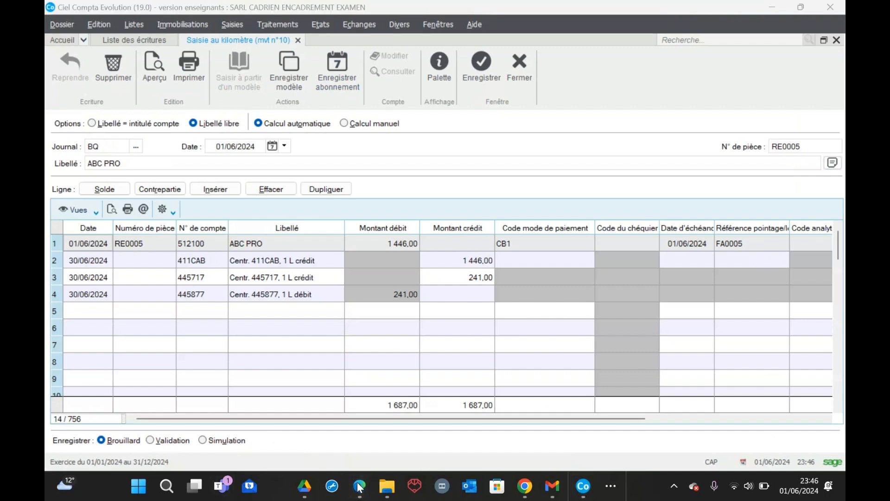
pyautogui.moveTo(362, 496)
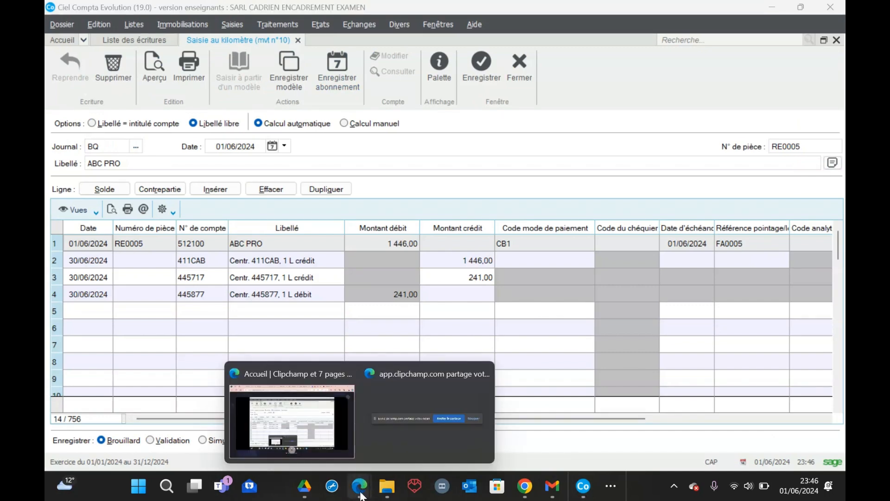